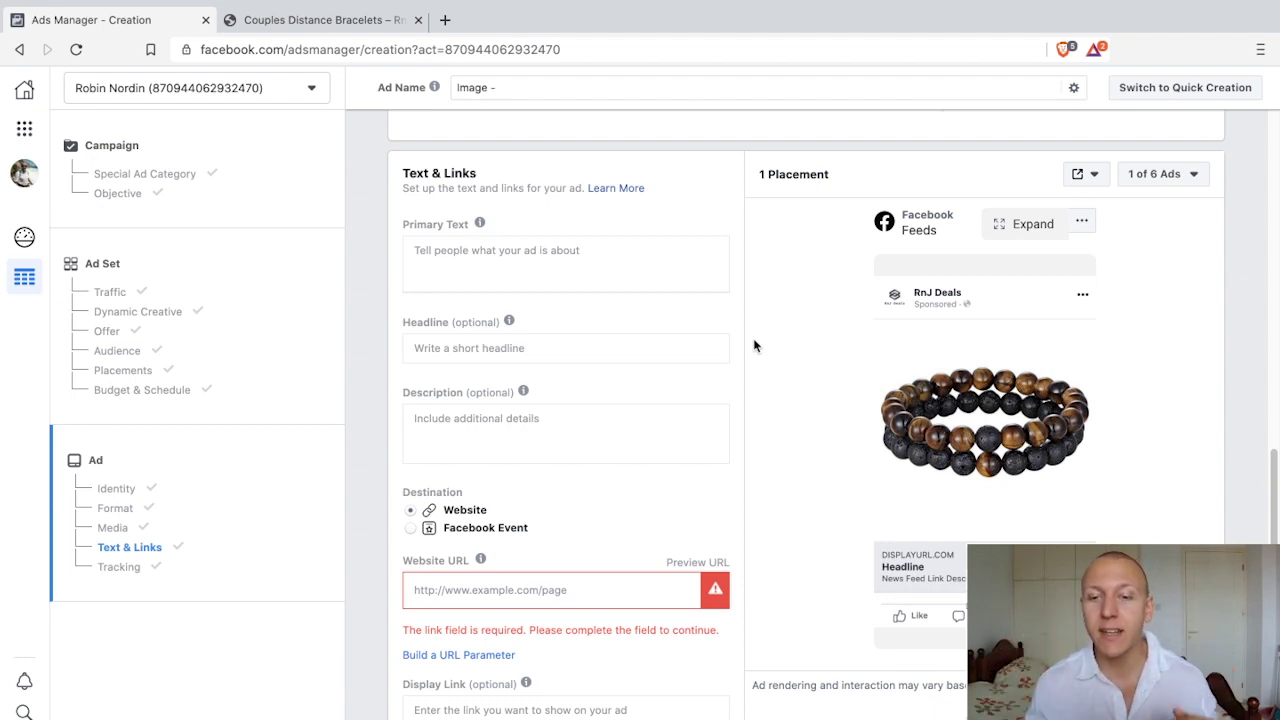
# Enter "Love Has no Distance!" as the ad's primary text.
pyautogui.scroll(-1, 995, 375)
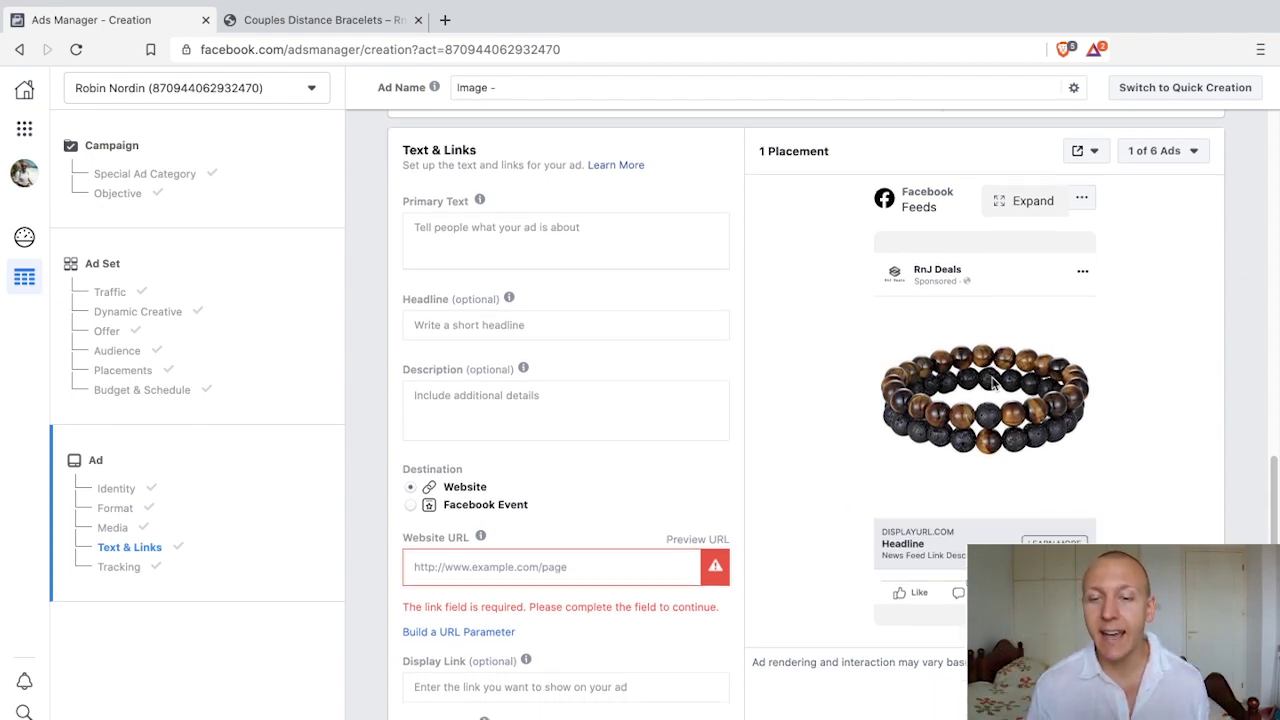
pyautogui.scroll(-3, 990, 382)
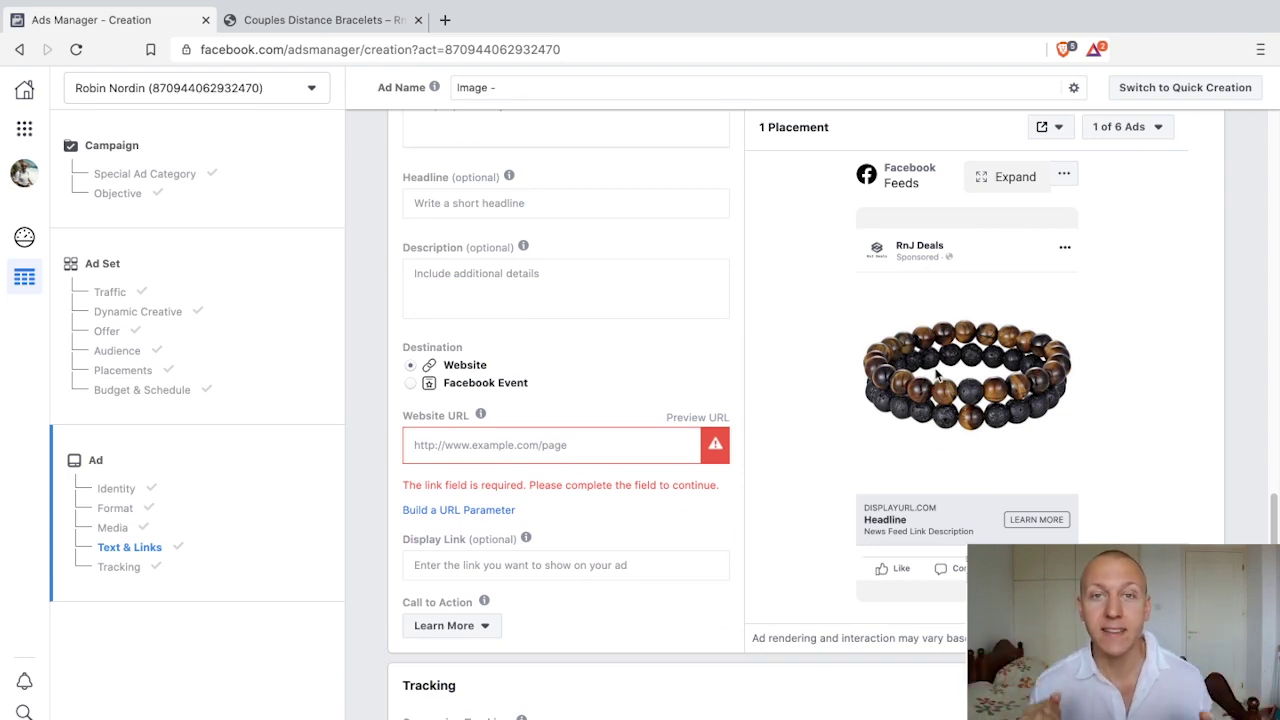
pyautogui.scroll(1, 935, 376)
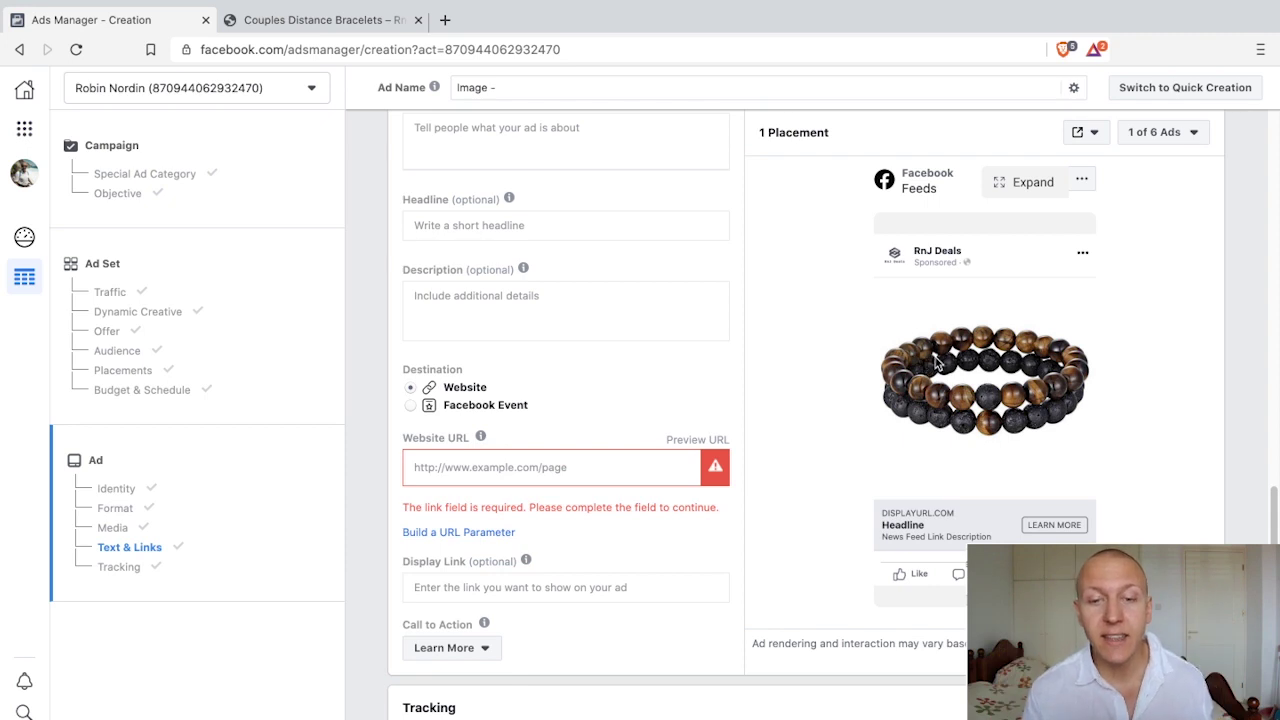
pyautogui.scroll(2, 930, 370)
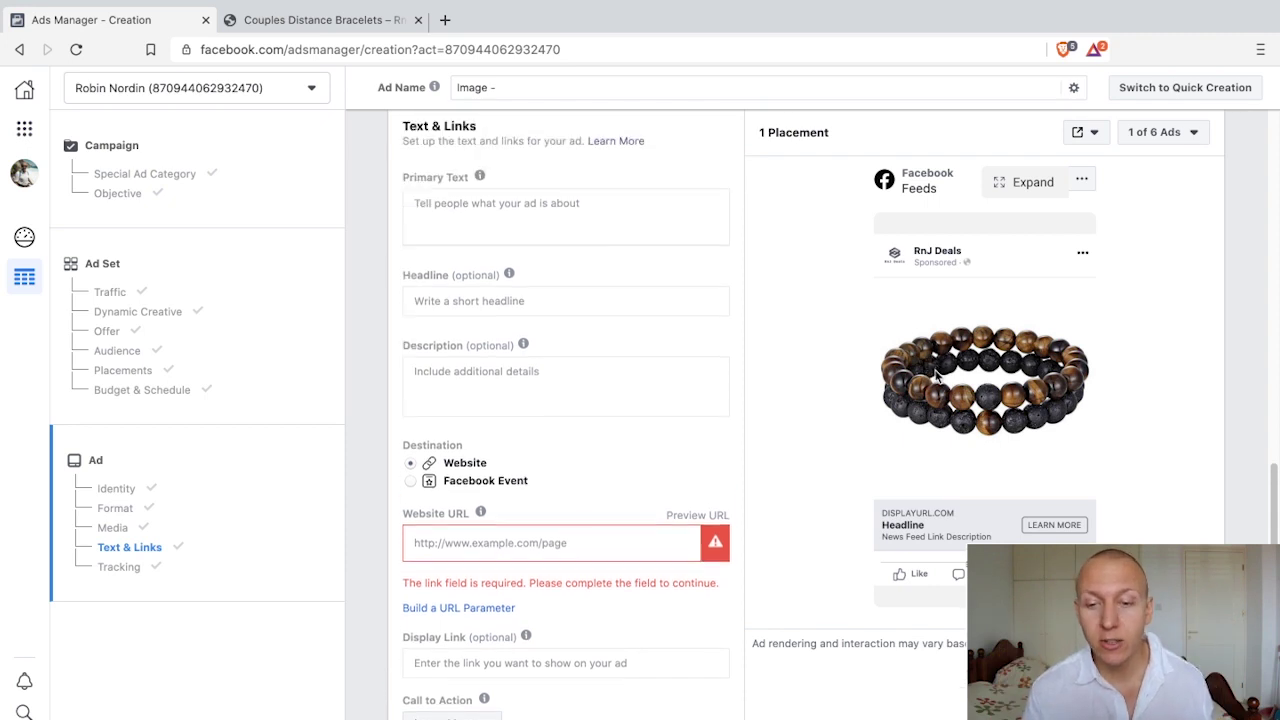
pyautogui.click(450, 207)
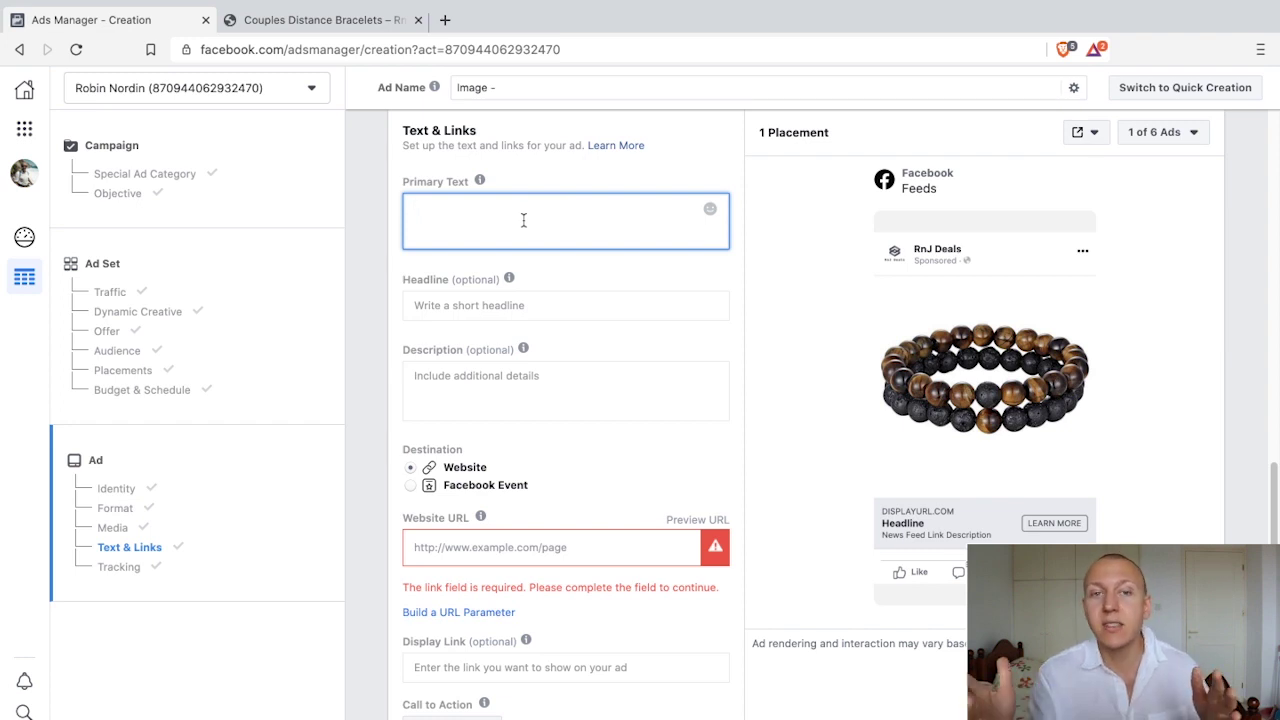
pyautogui.write('Love')
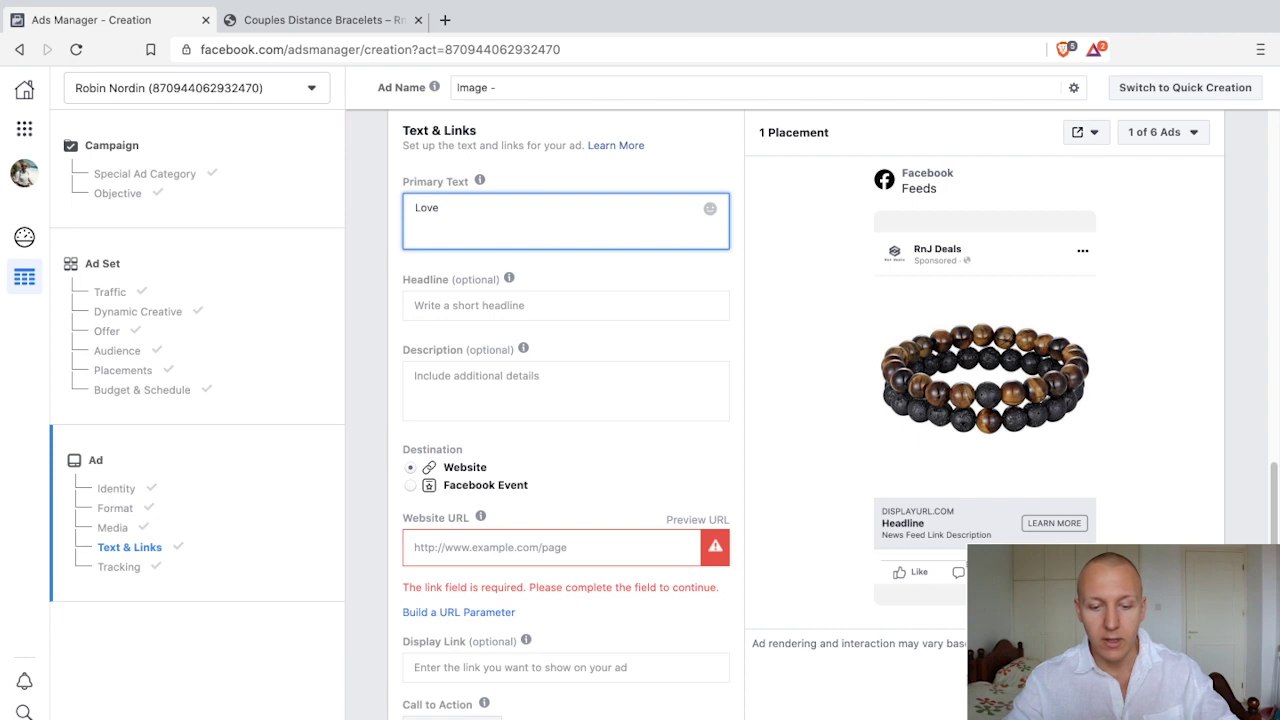
pyautogui.write(' Has no D')
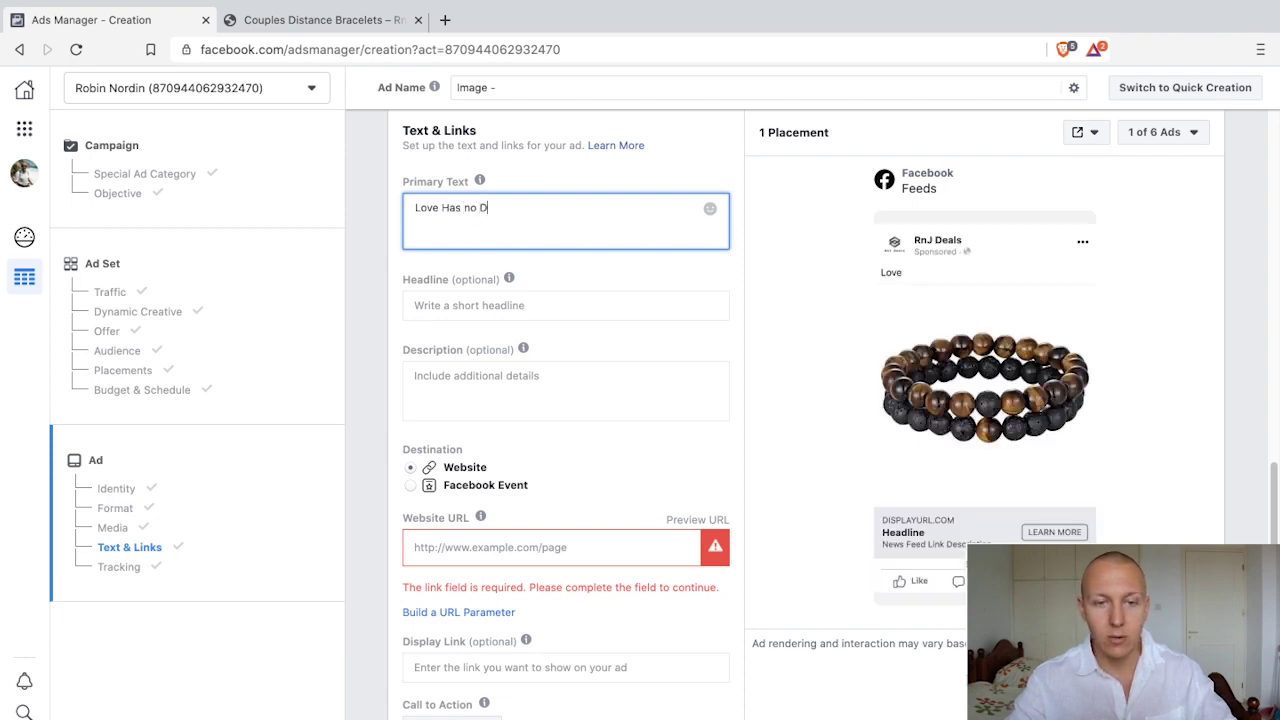
pyautogui.write('istance!')
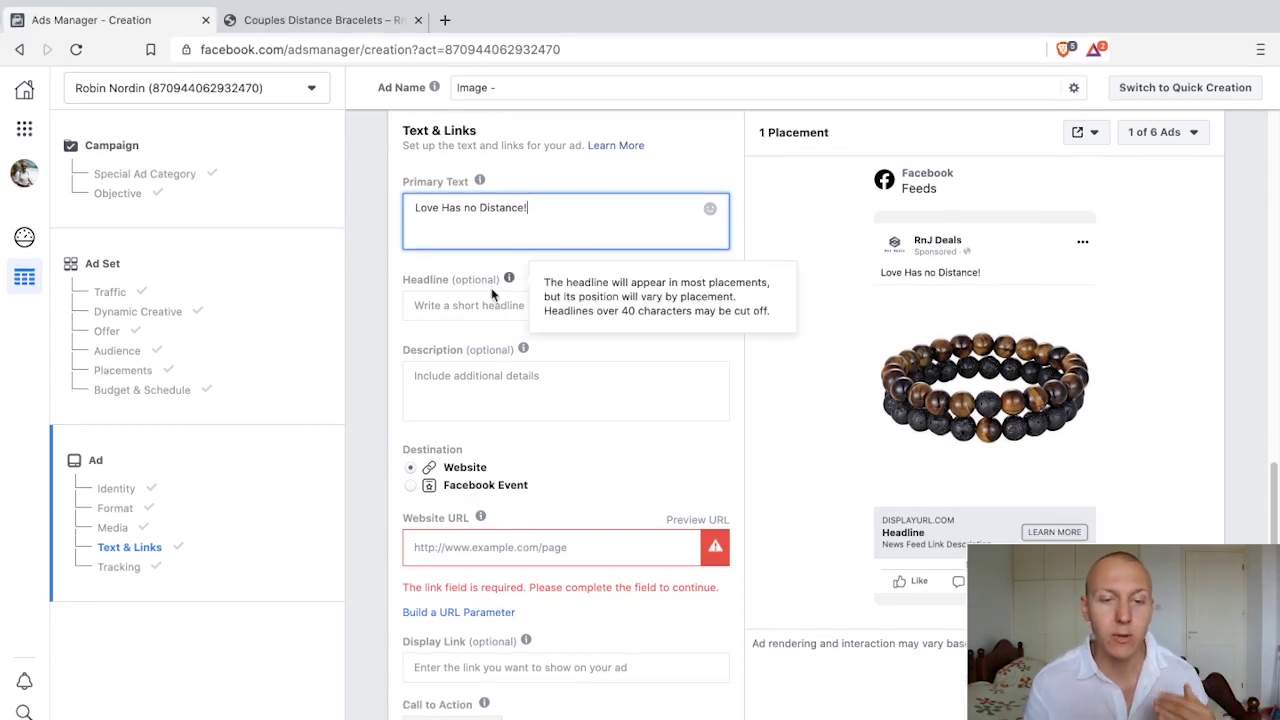
# Add a red heart emoji directly after "Love Has no Distance!" in the primary text.
pyautogui.click(418, 209)
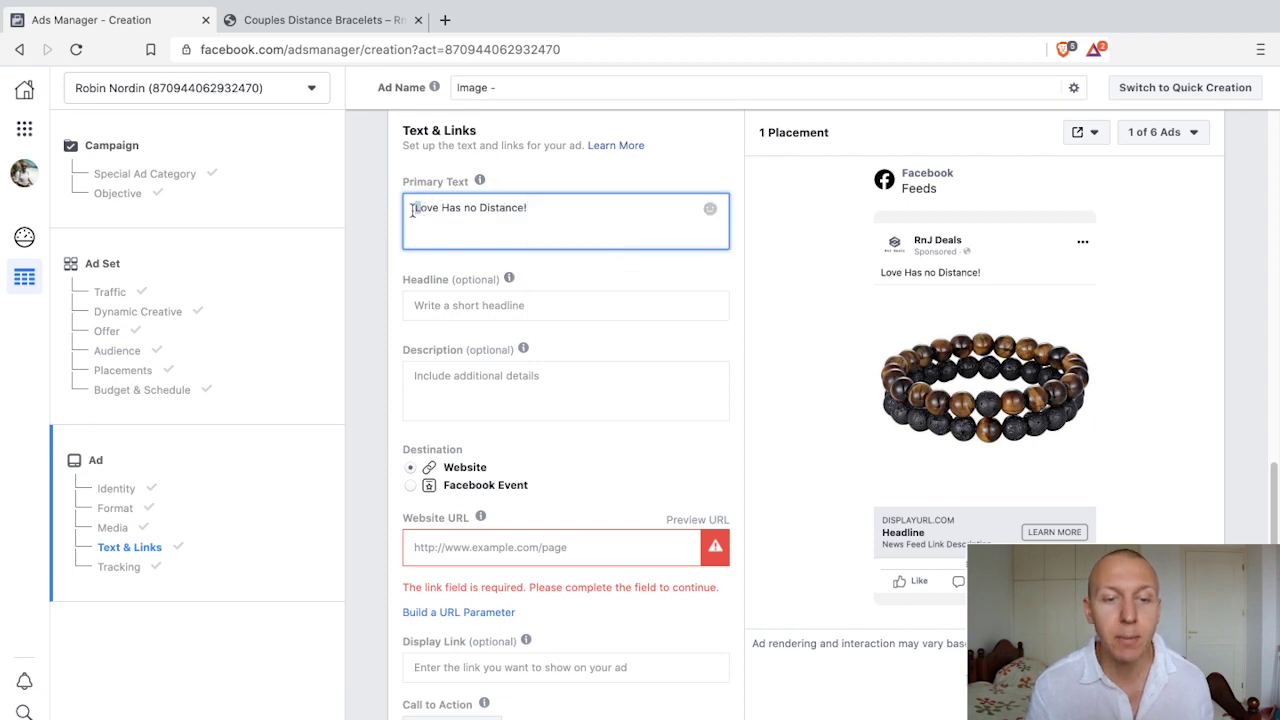
pyautogui.moveTo(479, 180)
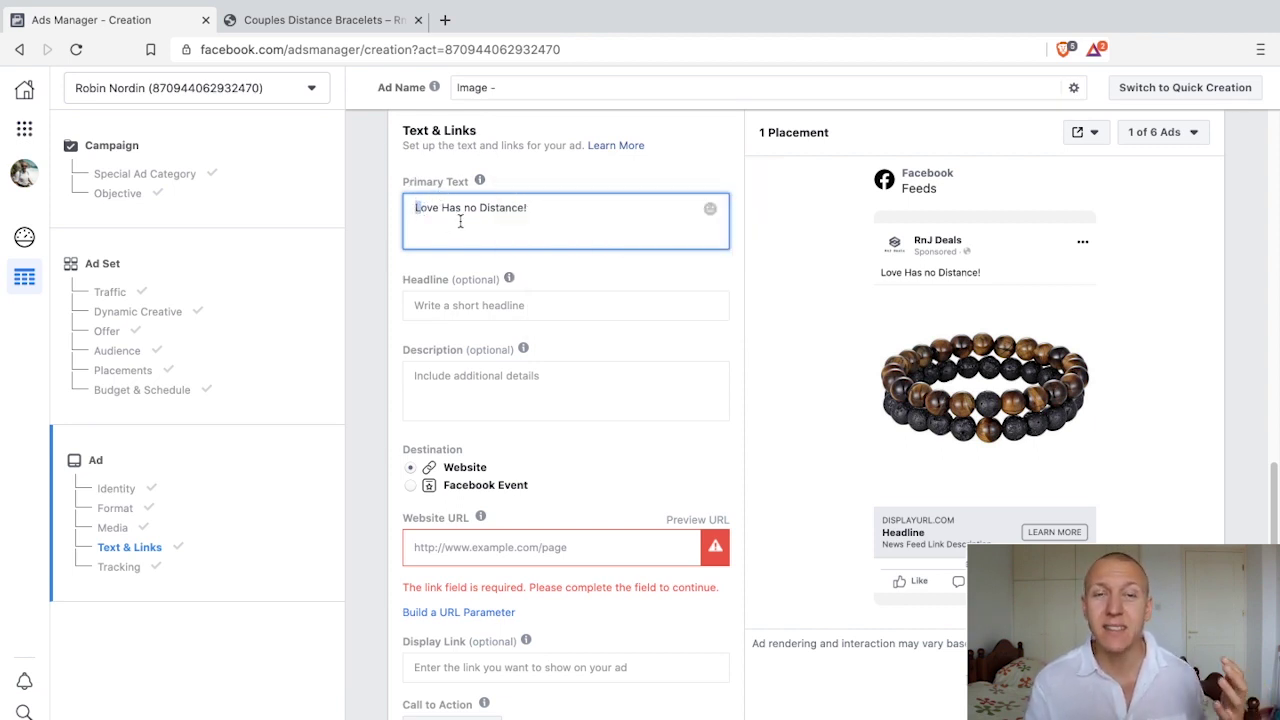
pyautogui.click(554, 209)
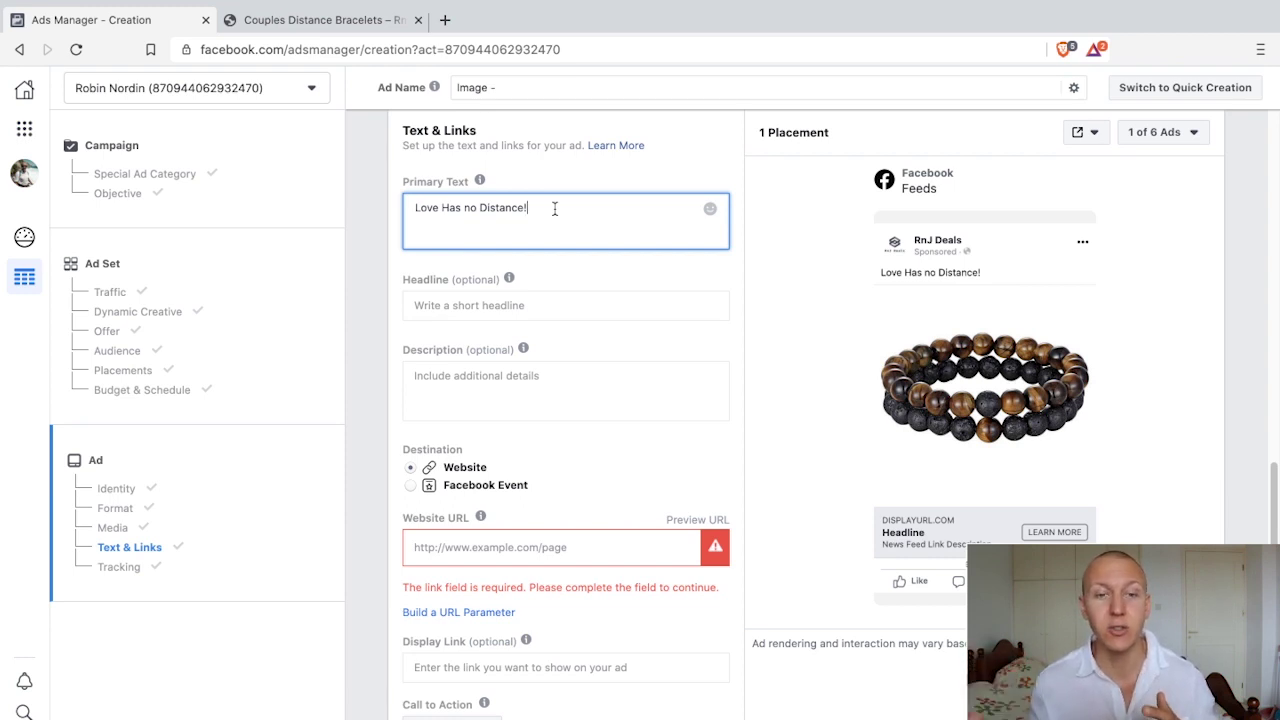
pyautogui.click(416, 209)
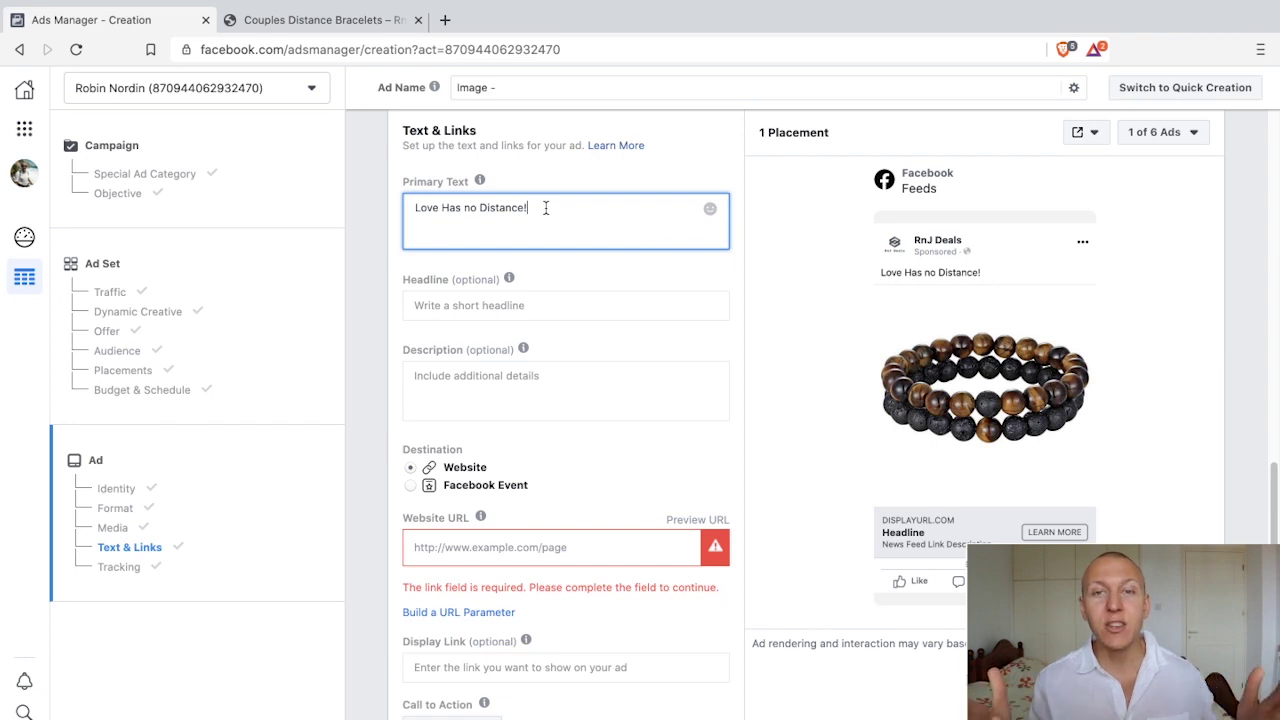
pyautogui.click(710, 211)
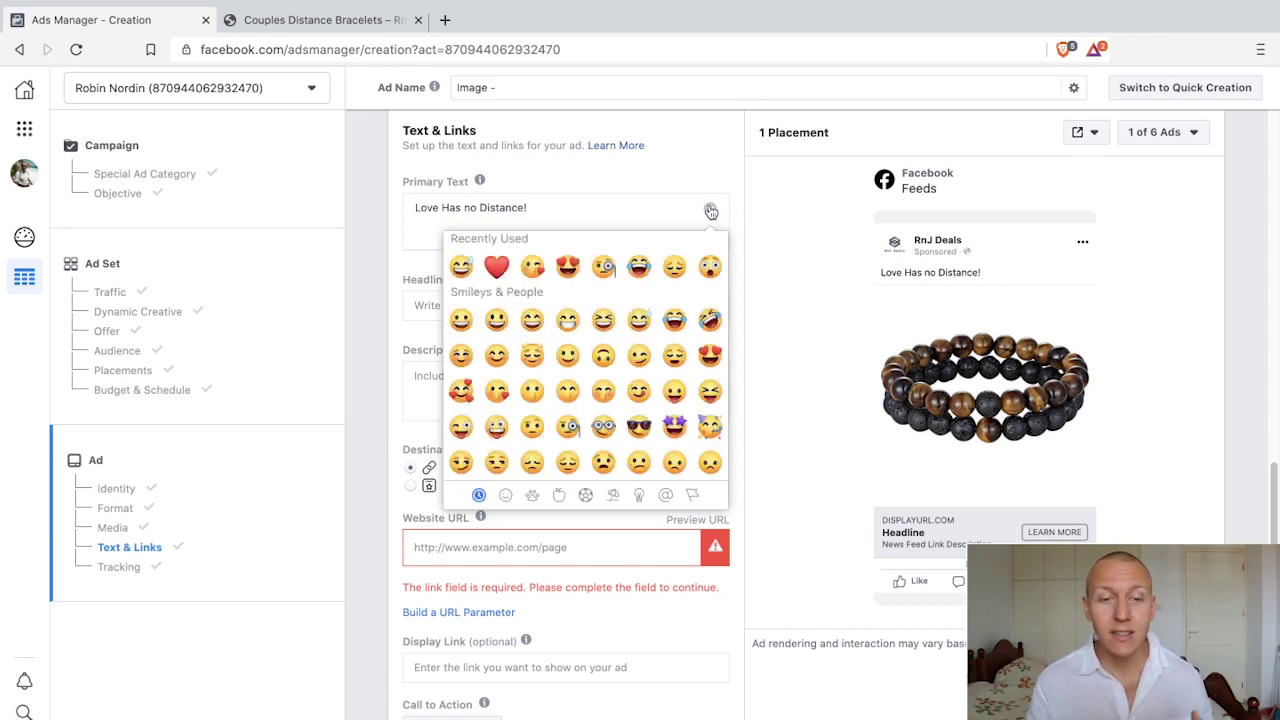
pyautogui.click(497, 267)
pyautogui.click(548, 211)
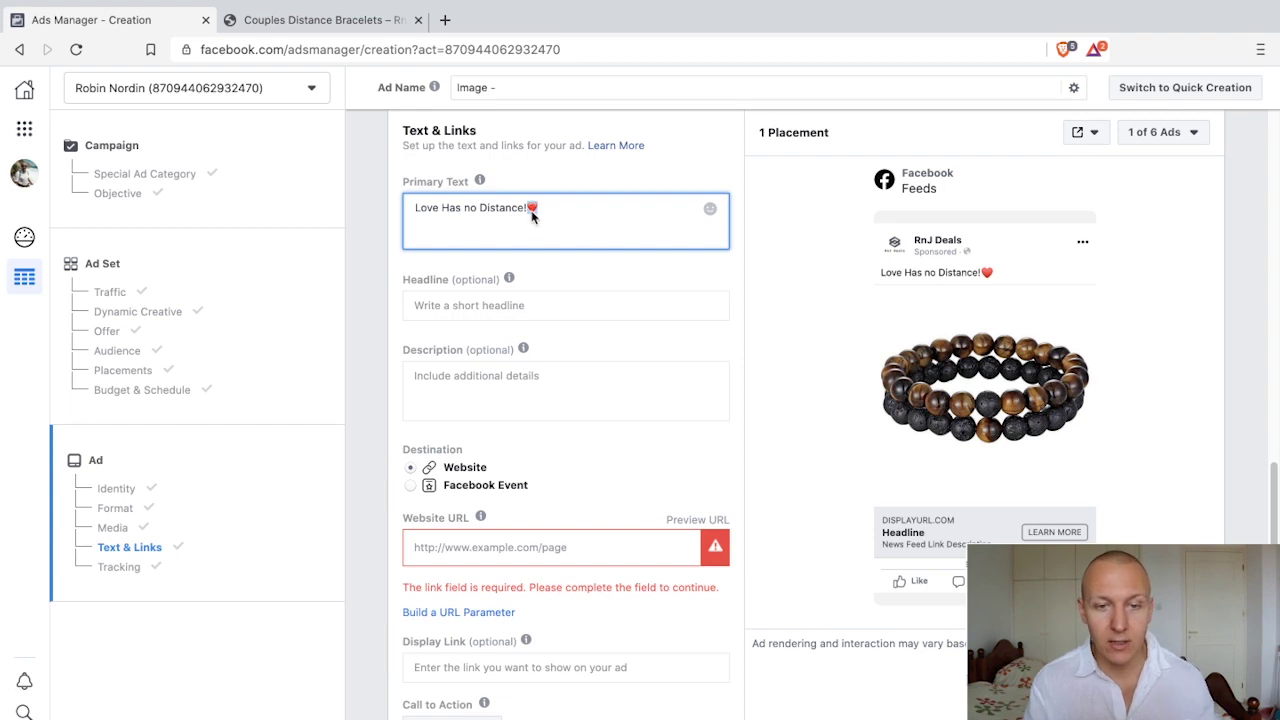
# Copy the heart emoji to the start of the primary text and put a space between each heart and the words.
pyautogui.rightClick(532, 209)
pyautogui.click(584, 337)
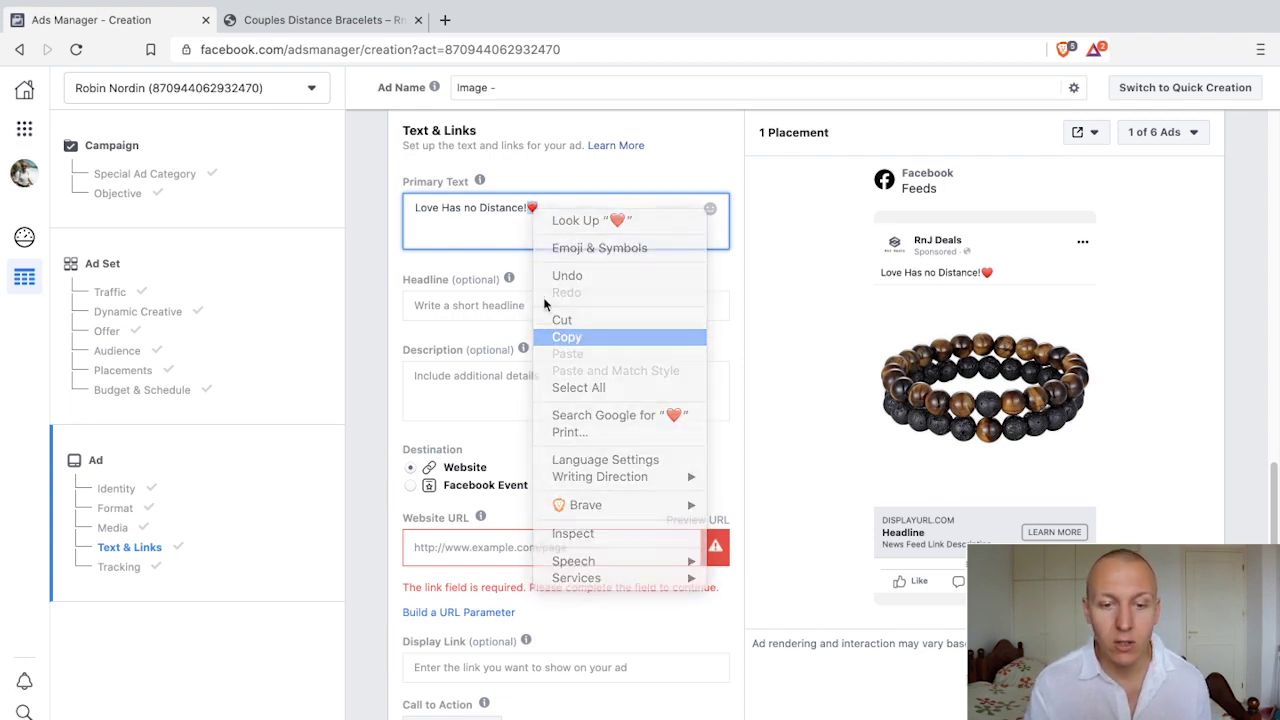
pyautogui.press('Left')
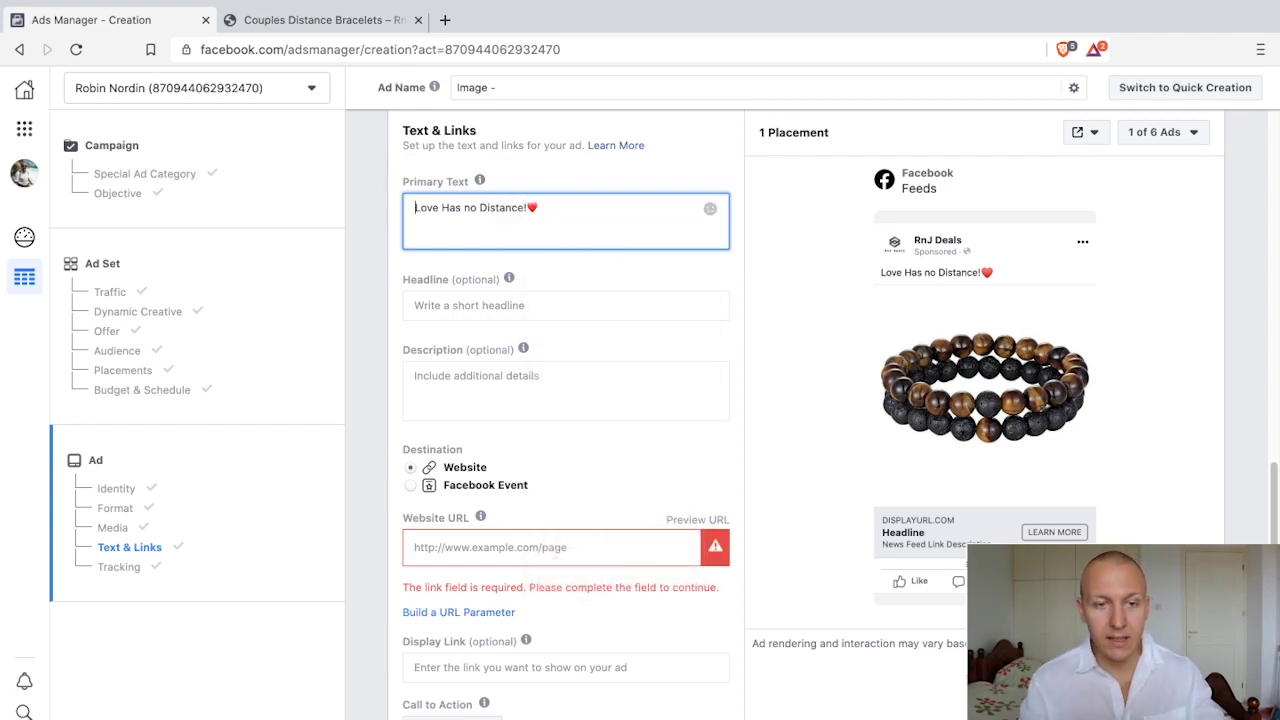
pyautogui.hotkey('ctrl', 'v')
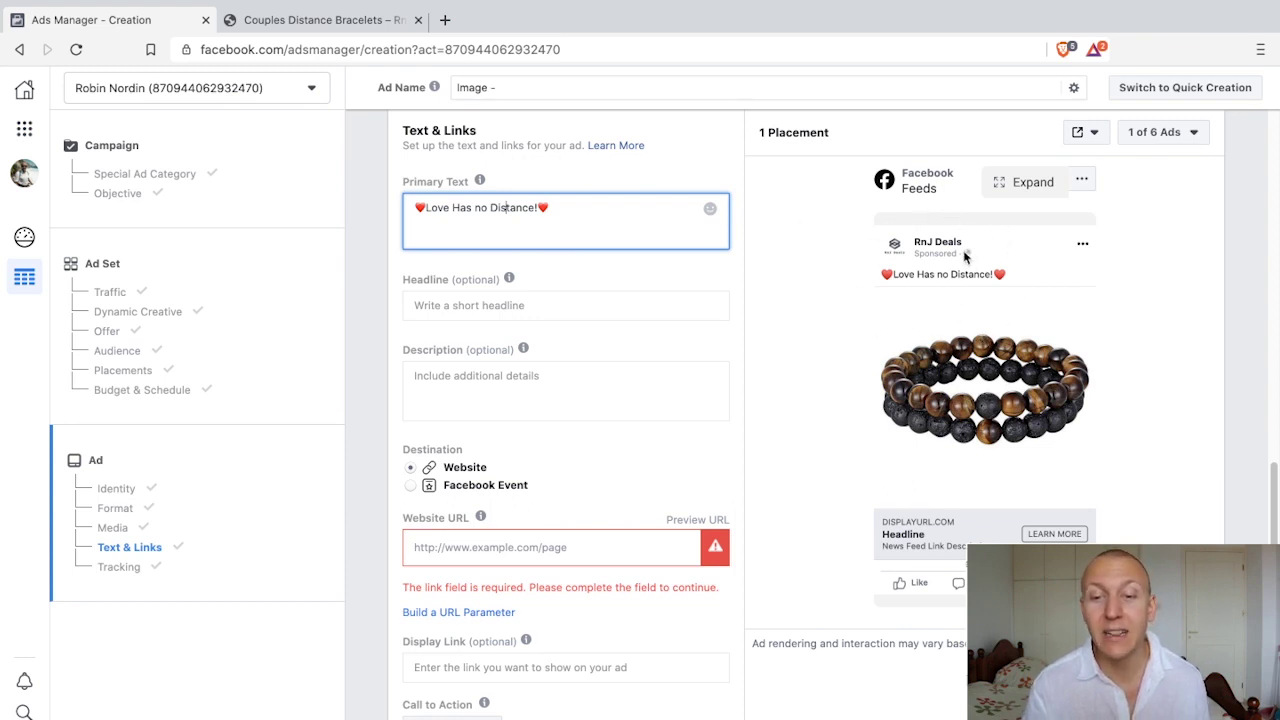
pyautogui.click(424, 207)
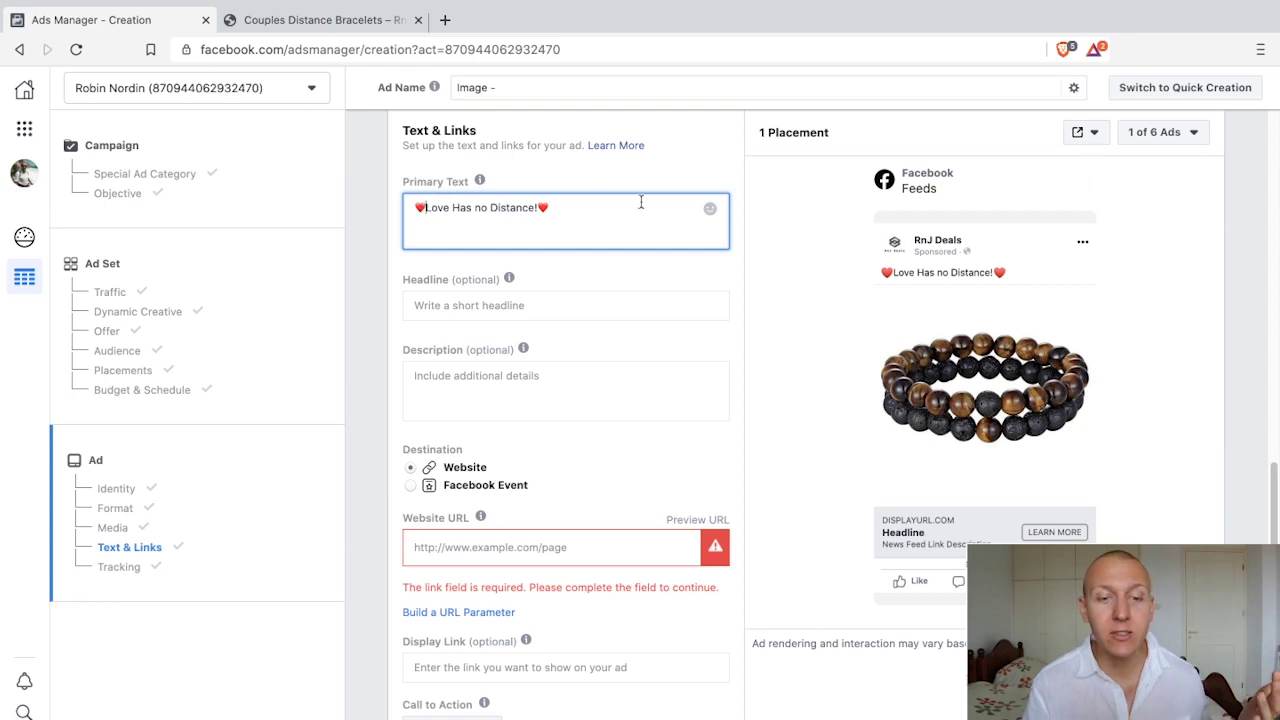
pyautogui.click(540, 205)
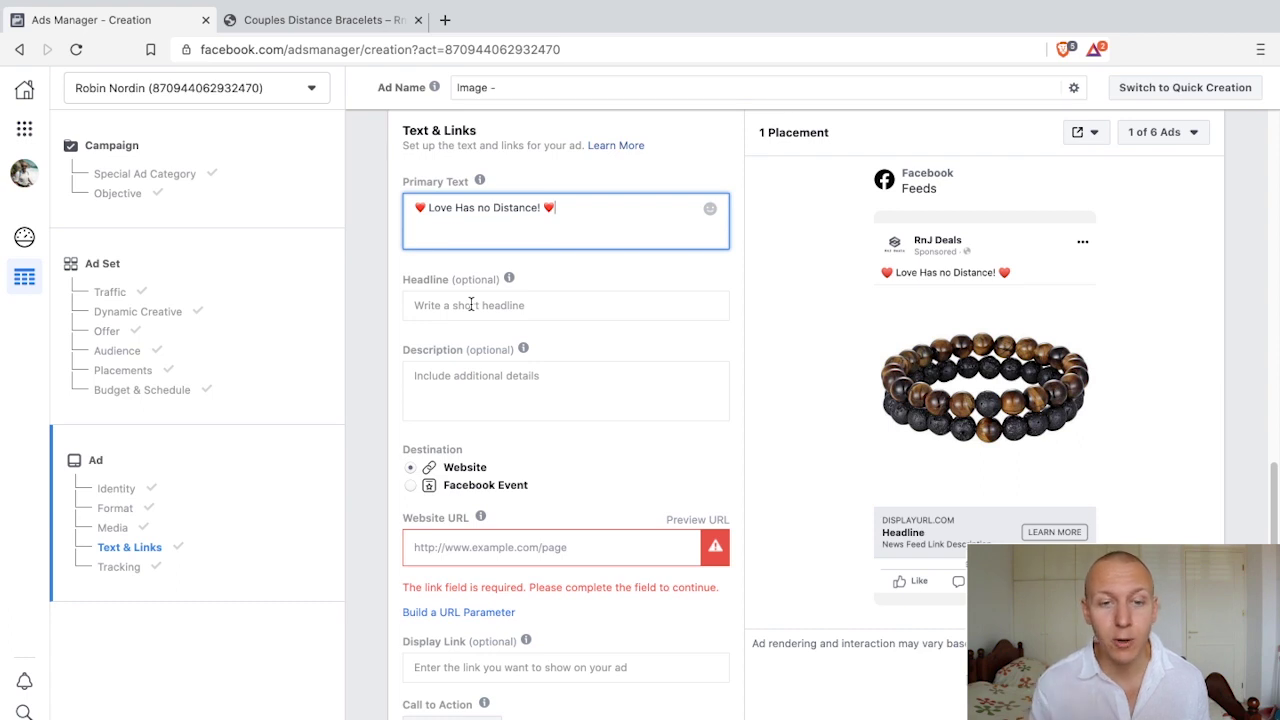
pyautogui.tripleClick(596, 208)
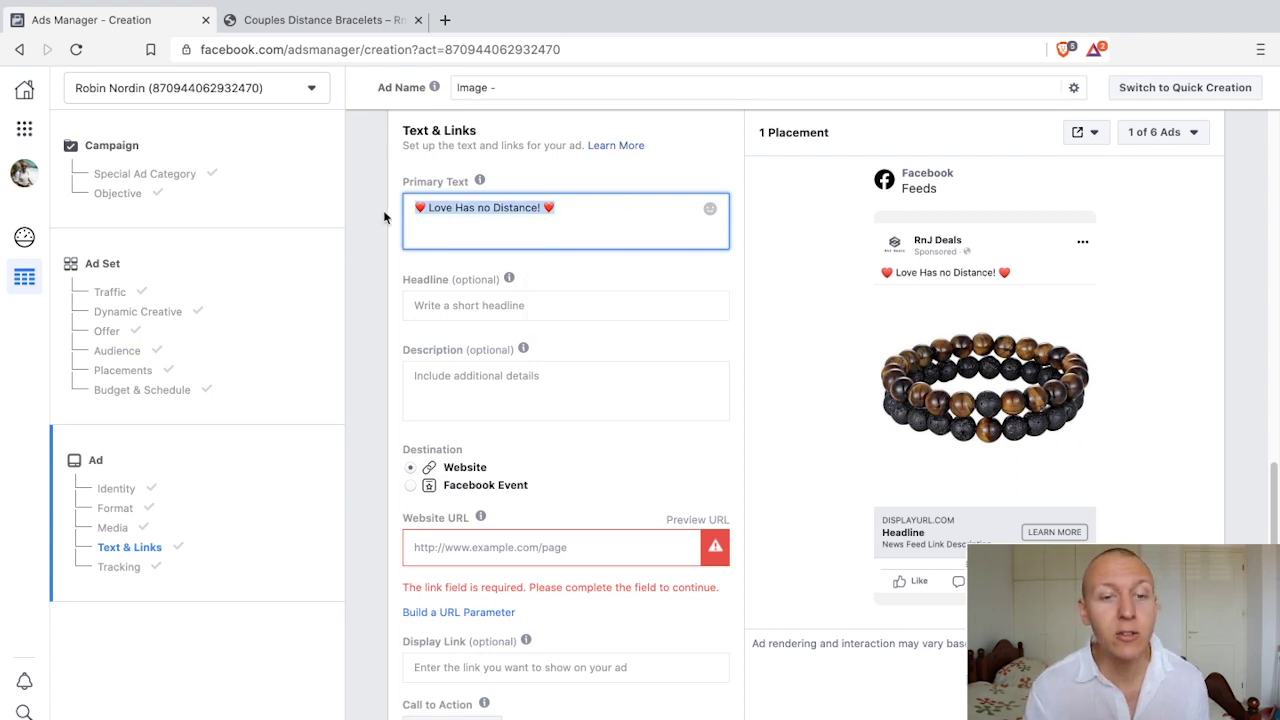
pyautogui.click(646, 210)
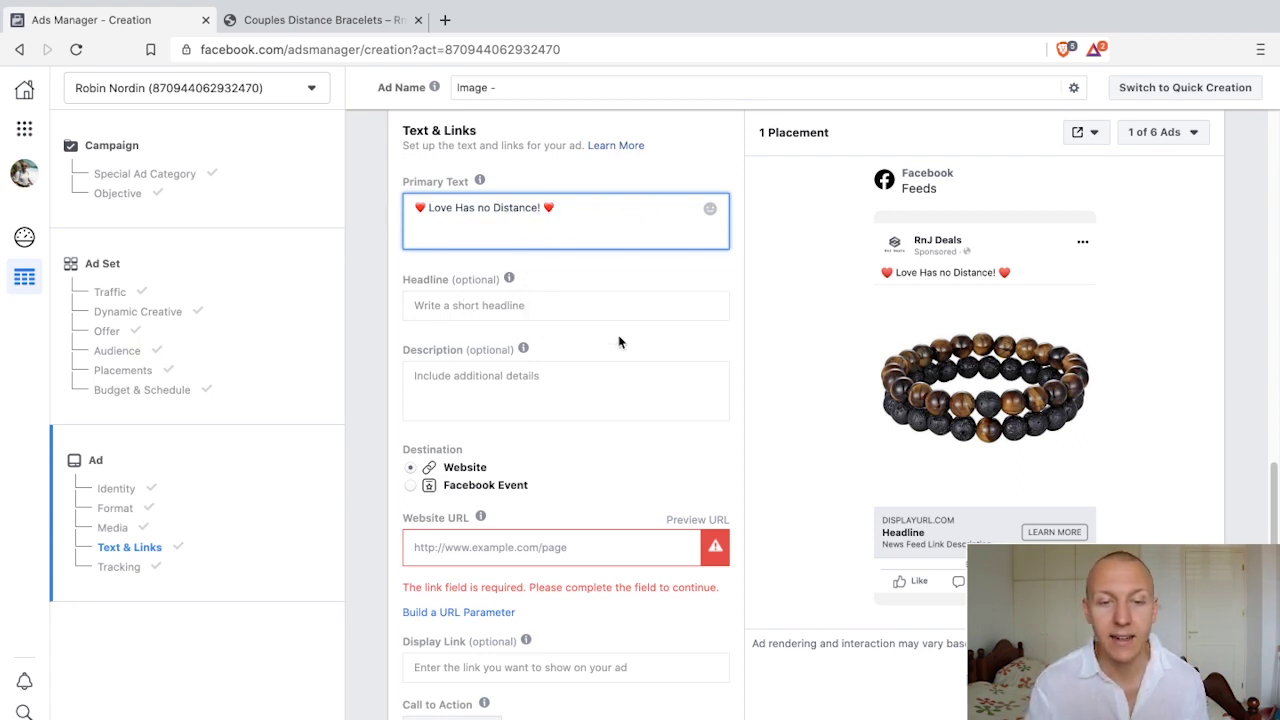
# Set the ad's headline to "Couples Distance Bracelet".
pyautogui.scroll(-1, 885, 535)
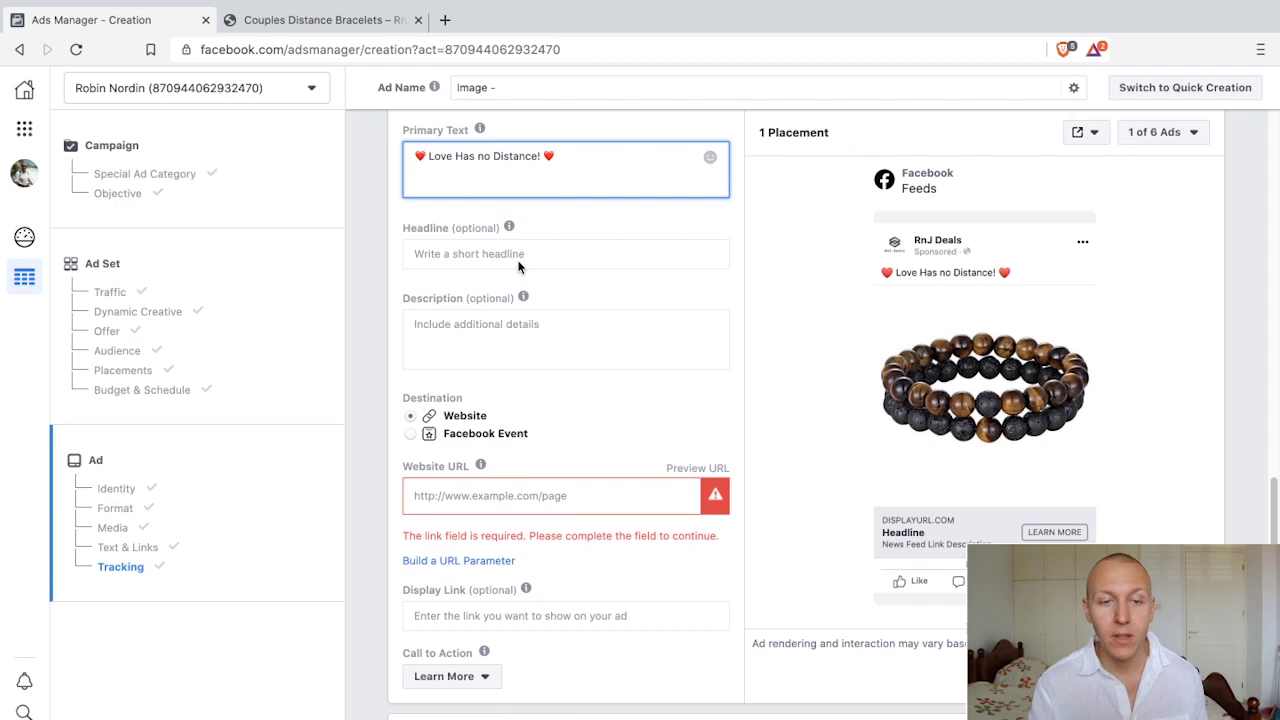
pyautogui.click(524, 252)
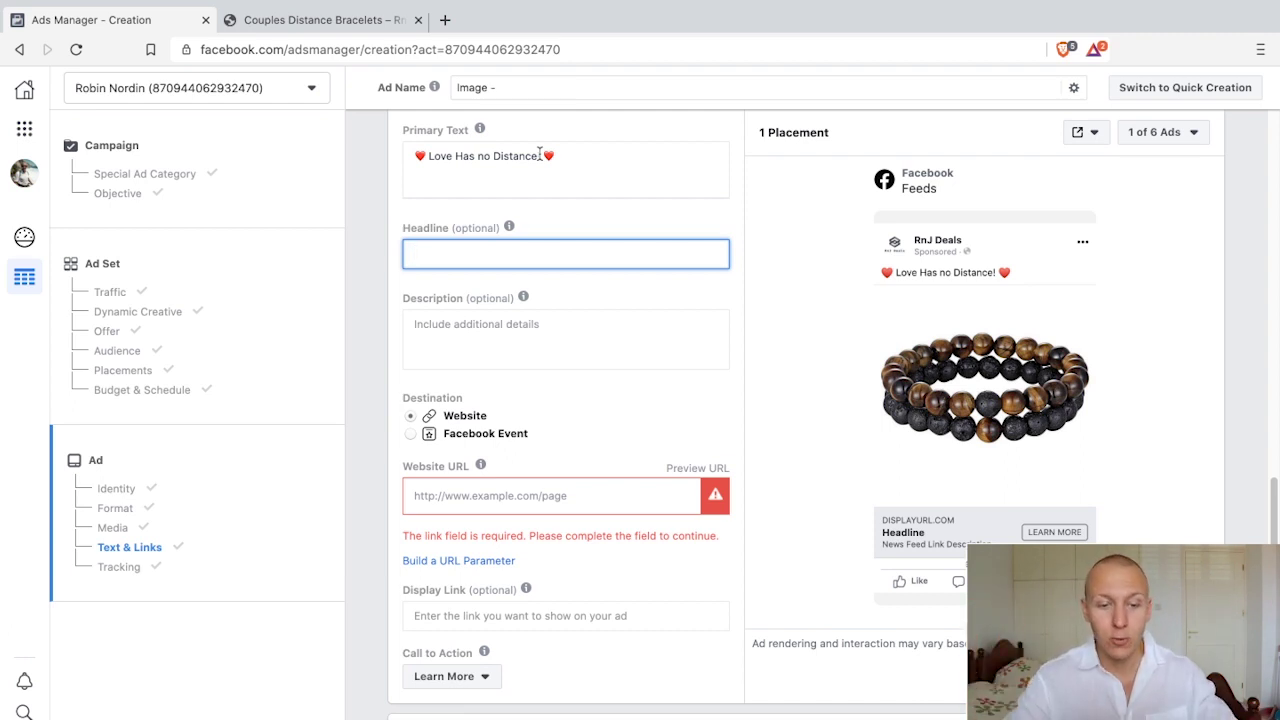
pyautogui.write('Couples')
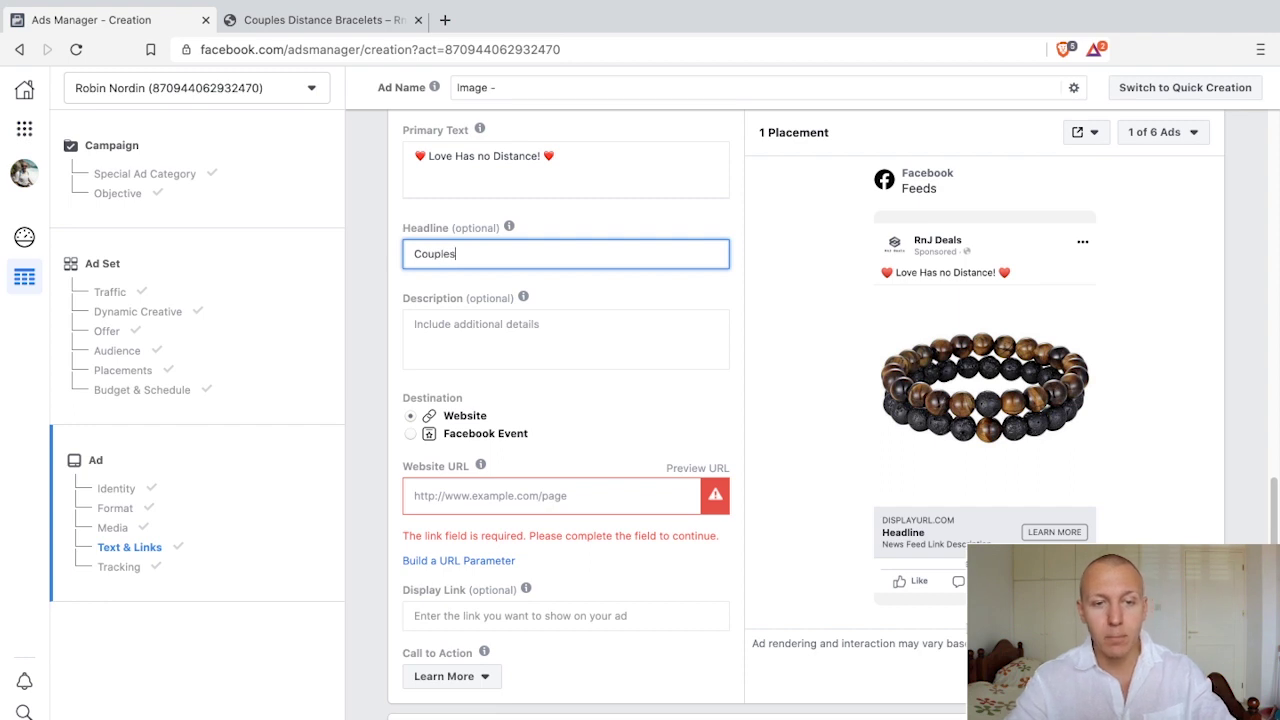
pyautogui.write(' Distance Bracel')
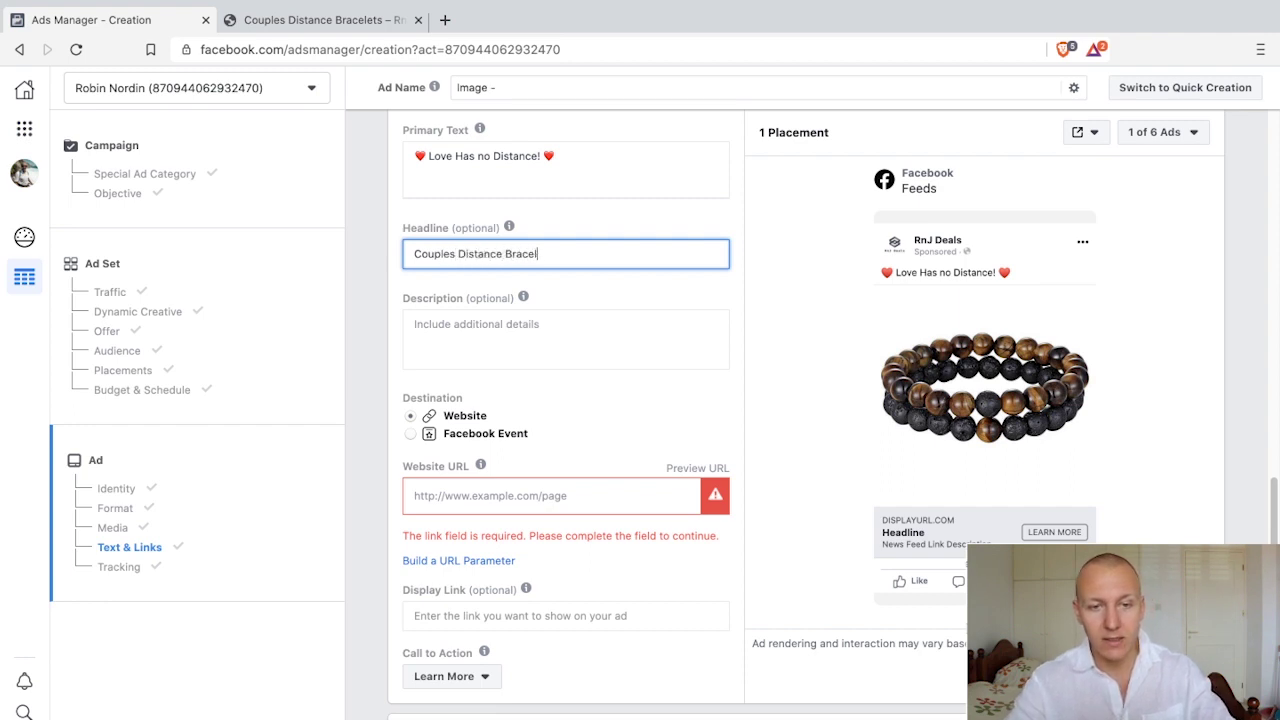
pyautogui.write('ets')
pyautogui.press('BackSpace')
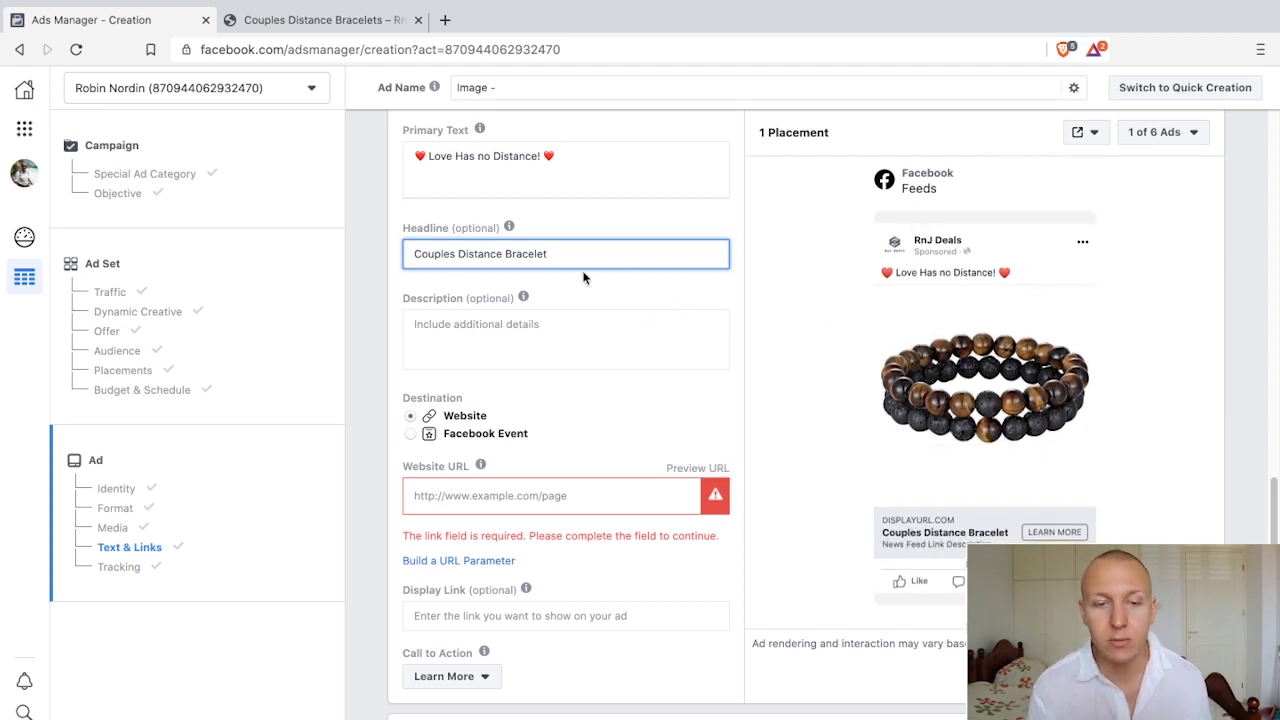
# Enter the ad description "Stay Connected to Your Loved One no Matter What.".
pyautogui.click(543, 320)
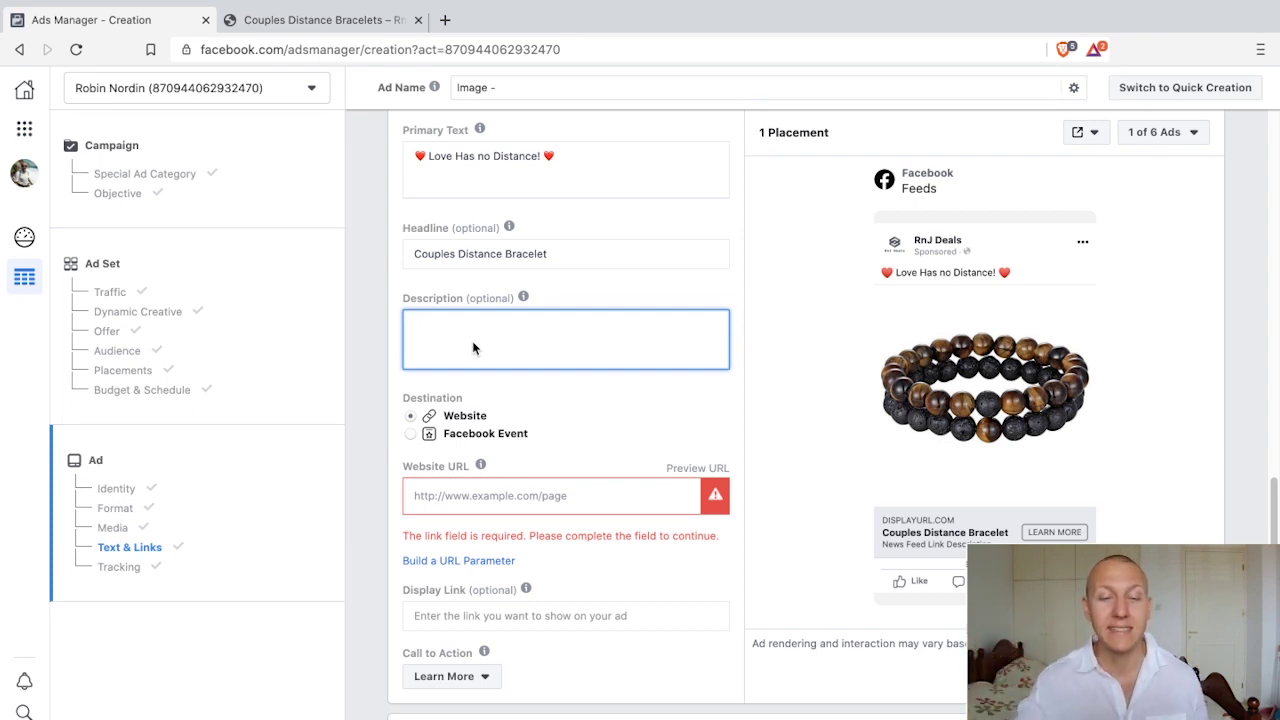
pyautogui.write('St')
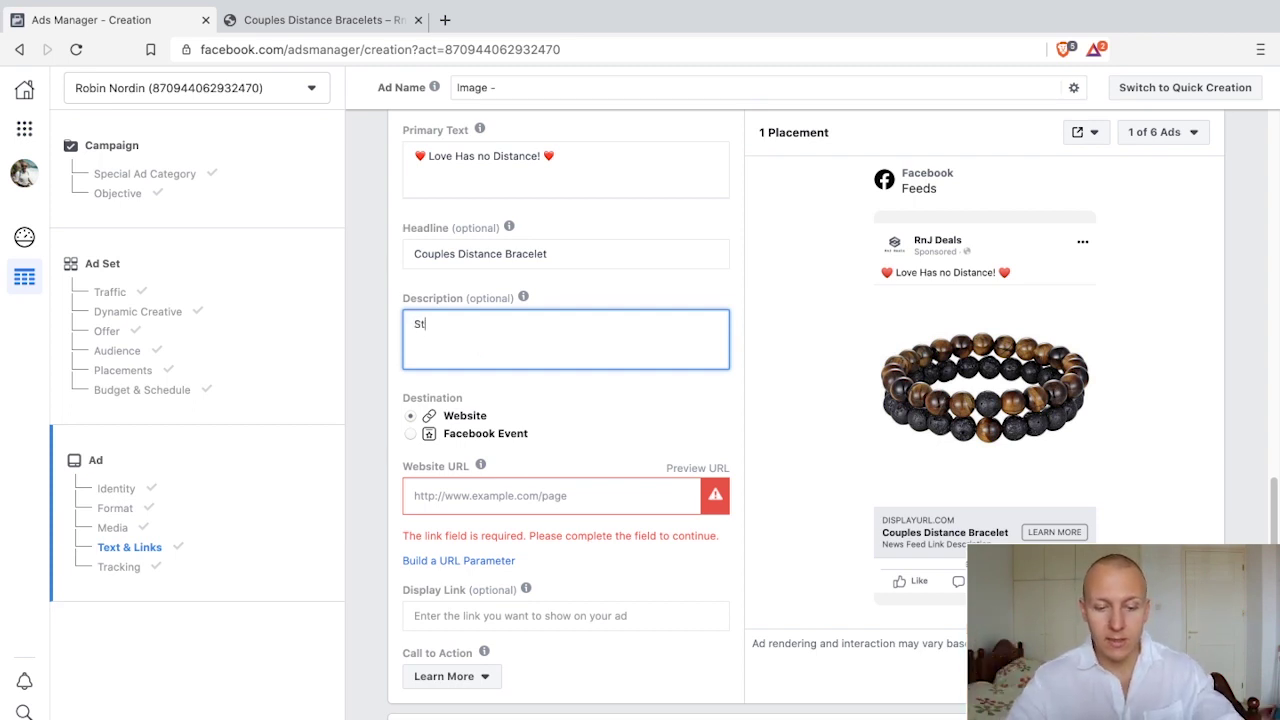
pyautogui.write('ay Connected to')
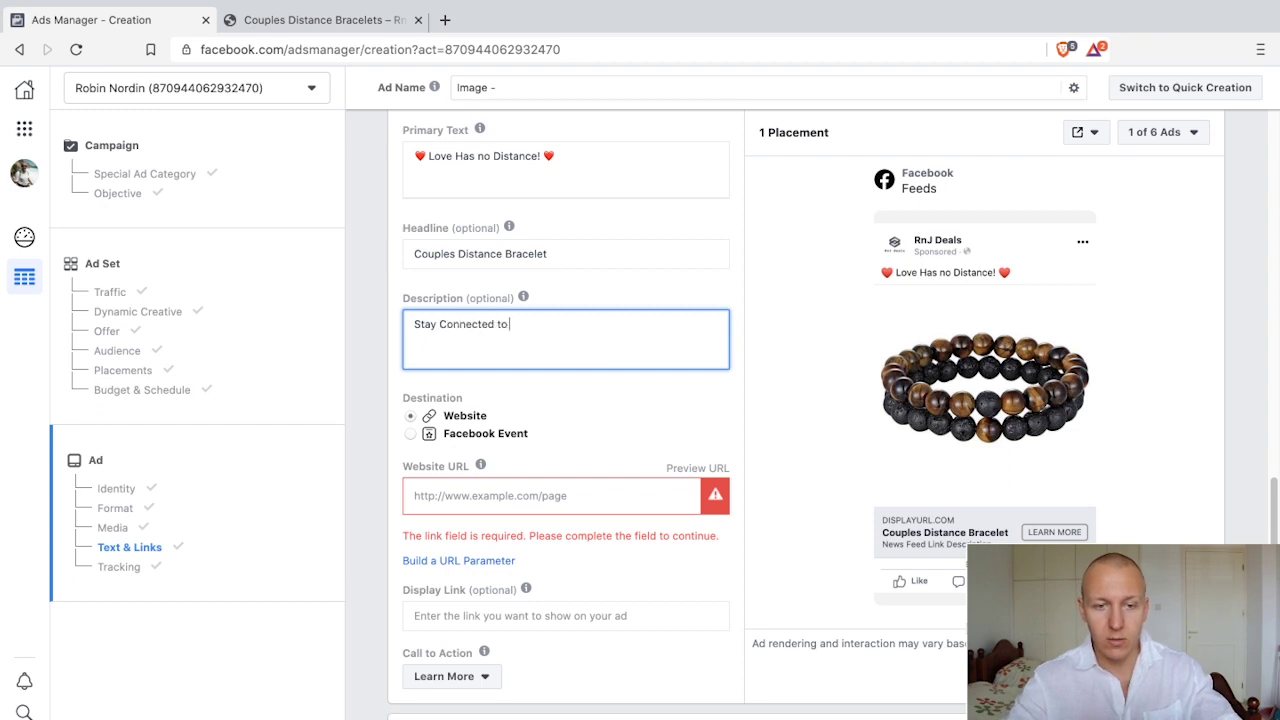
pyautogui.write(' Your Loved One no Matter What.')
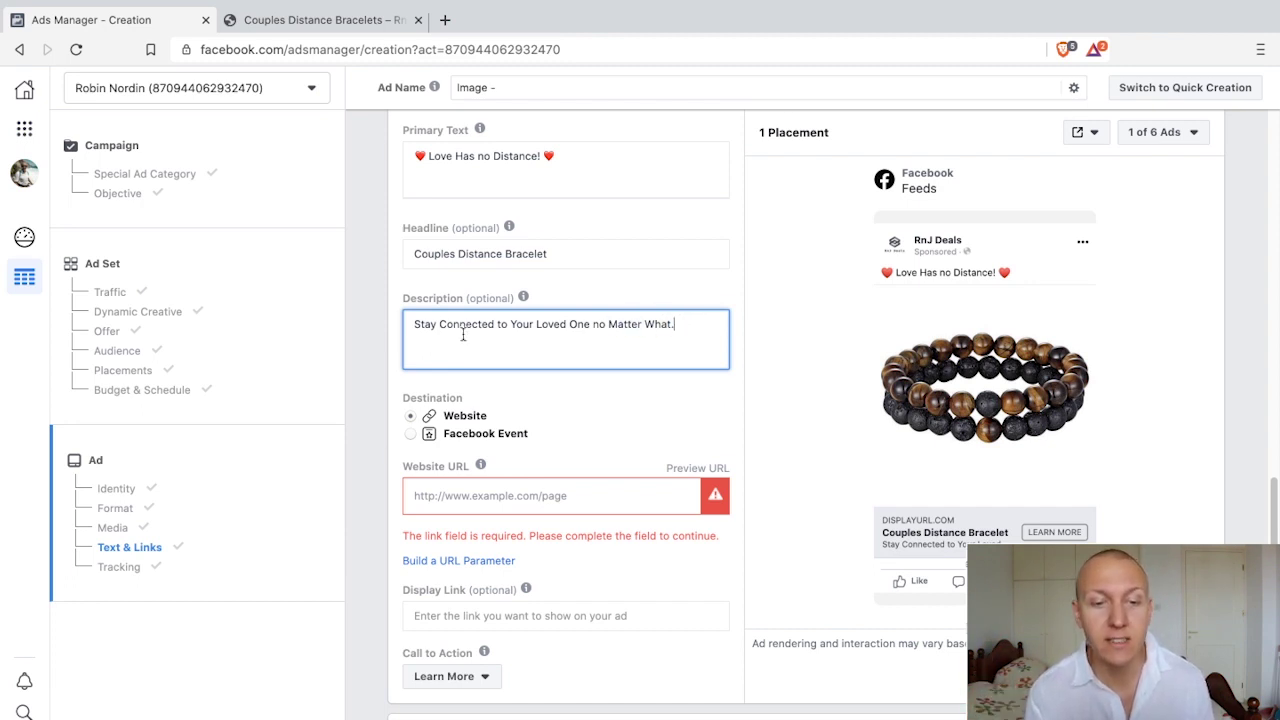
pyautogui.tripleClick(416, 334)
pyautogui.click(687, 346)
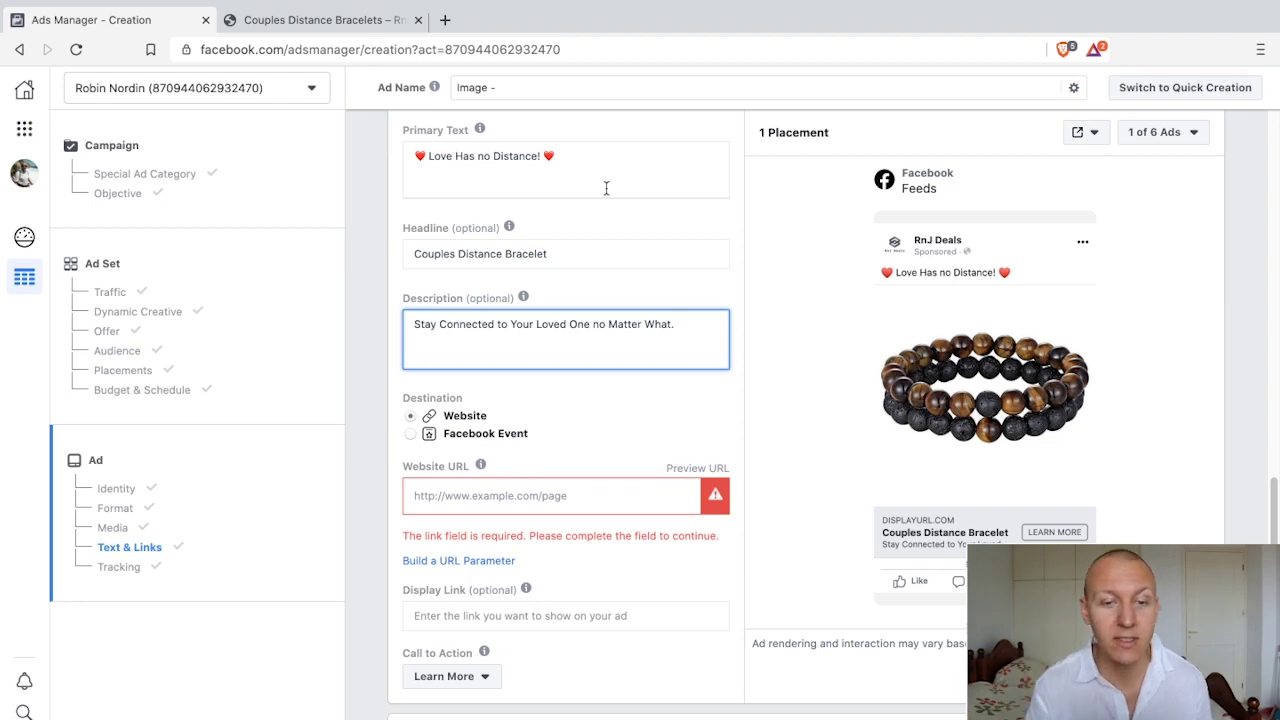
# Choose Website as the ad's destination and open the Website URL field.
pyautogui.click(411, 418)
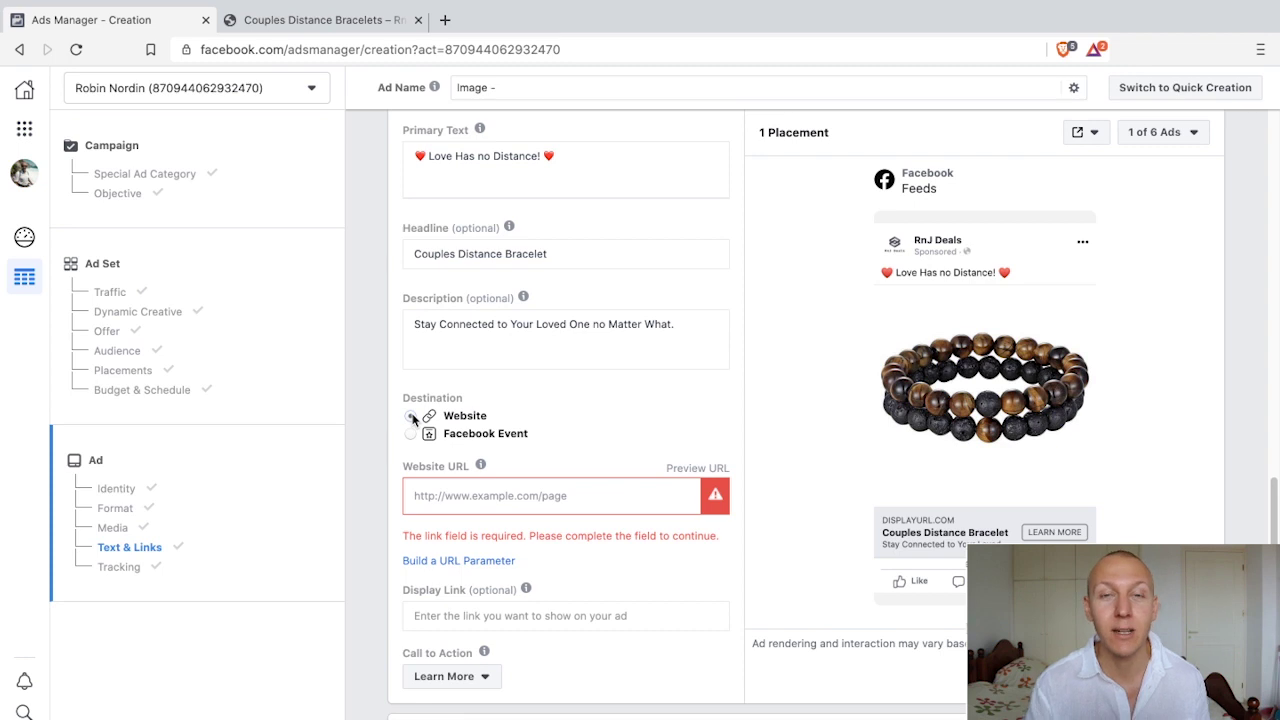
pyautogui.click(475, 495)
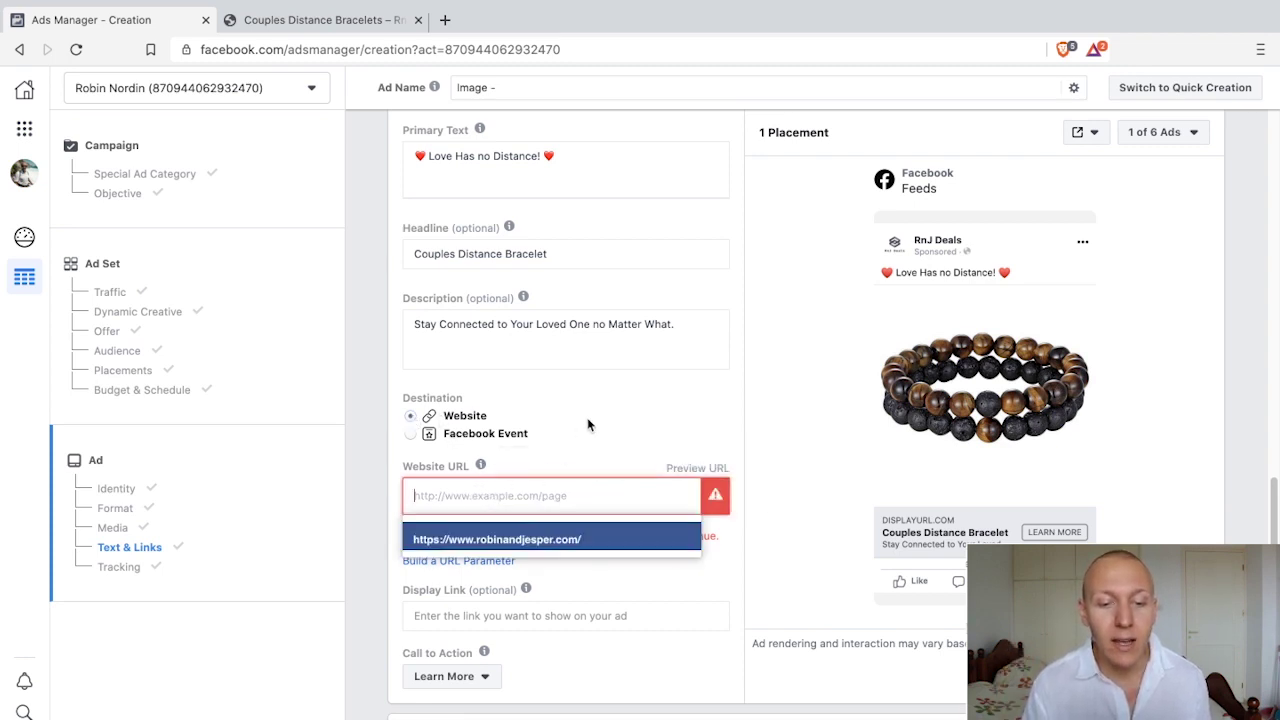
pyautogui.click(591, 443)
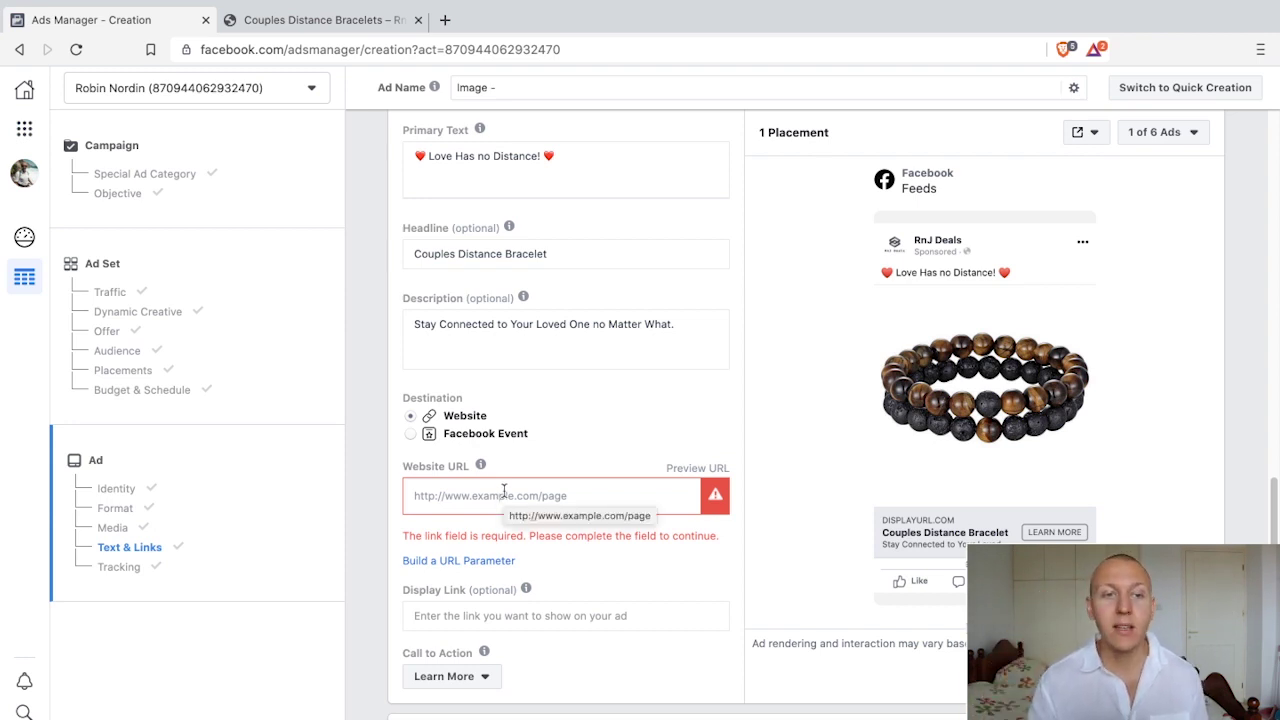
# Copy the Couples Distance Bracelets product page address from the store's browser page and return to the ad's Website URL field.
pyautogui.click(309, 22)
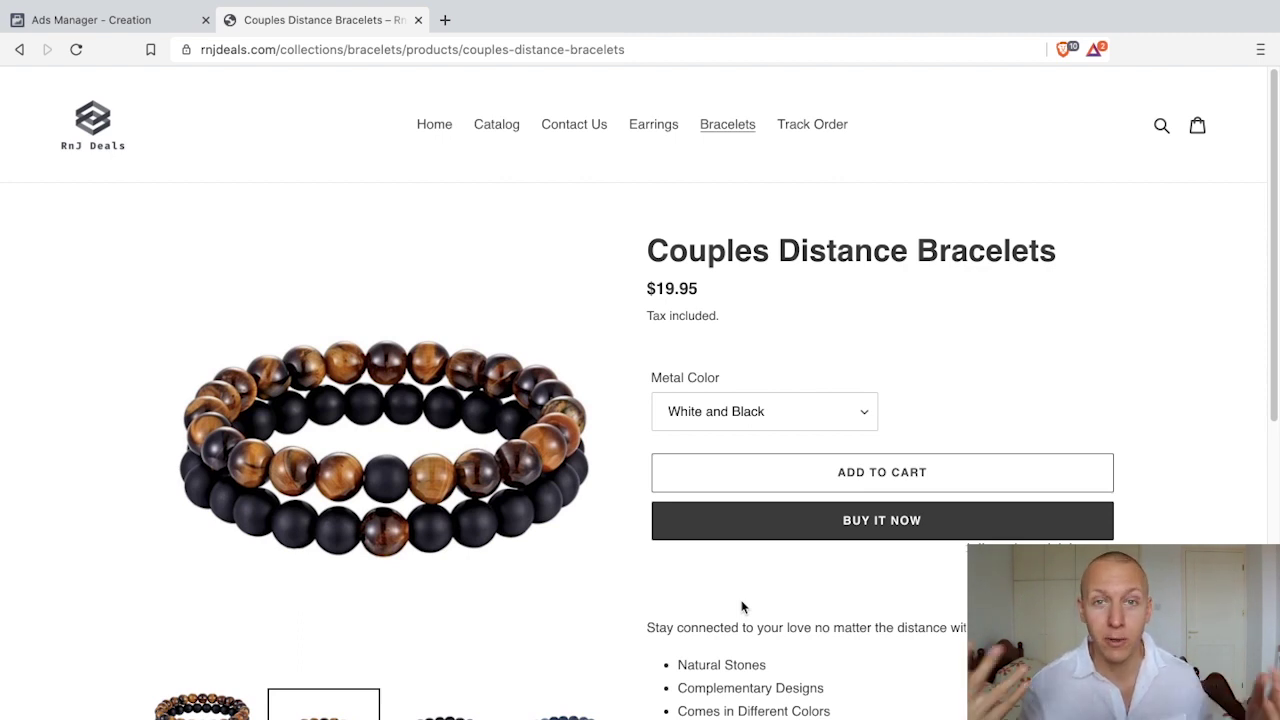
pyautogui.click(598, 50)
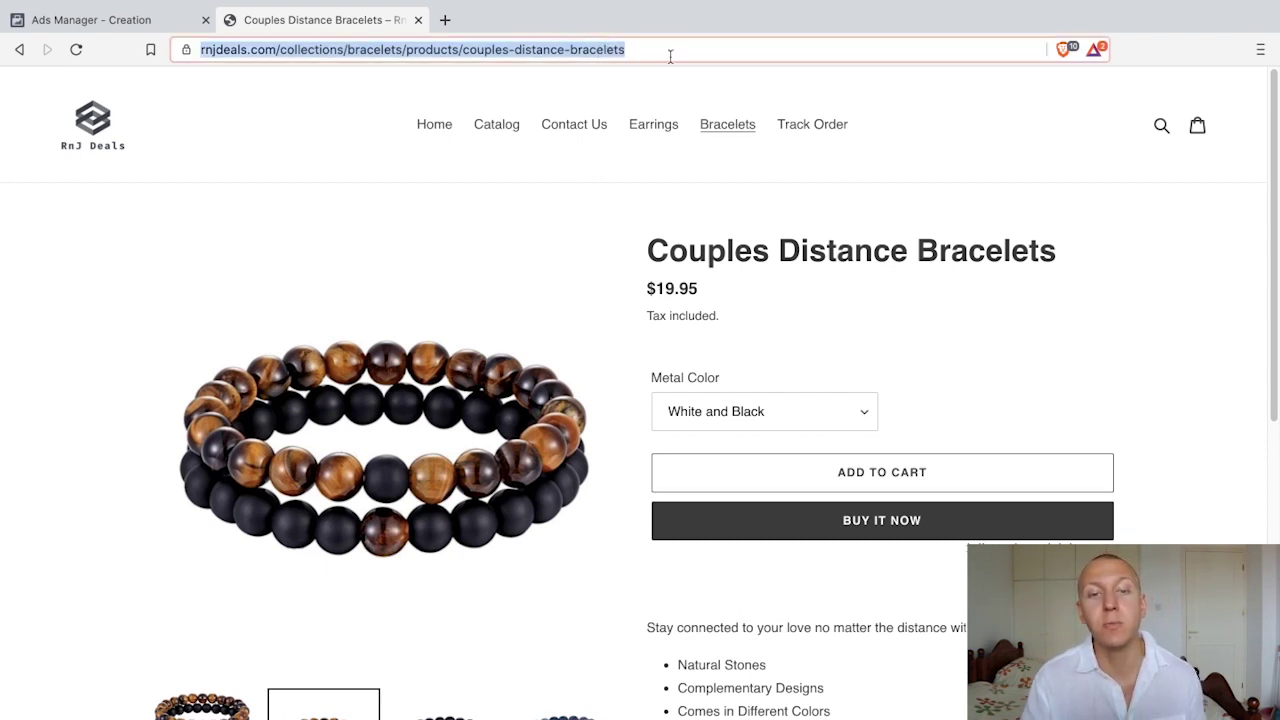
pyautogui.rightClick(484, 50)
pyautogui.click(520, 156)
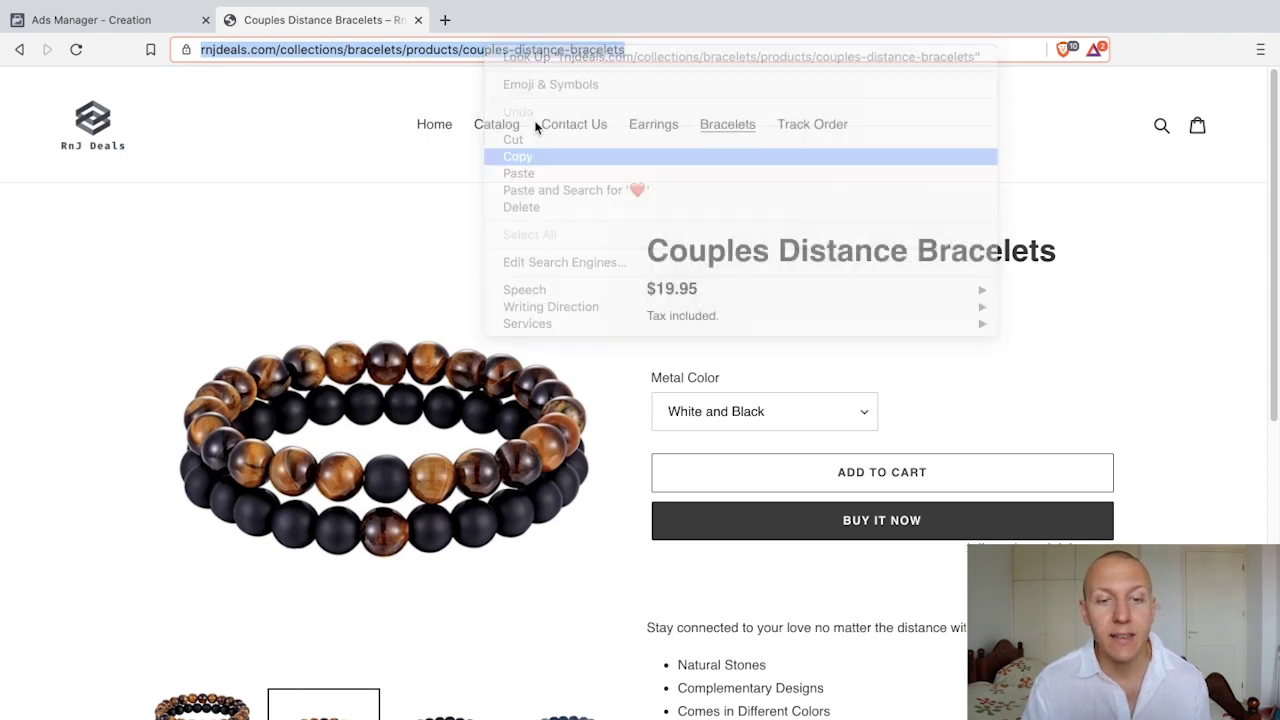
pyautogui.click(40, 22)
pyautogui.click(546, 495)
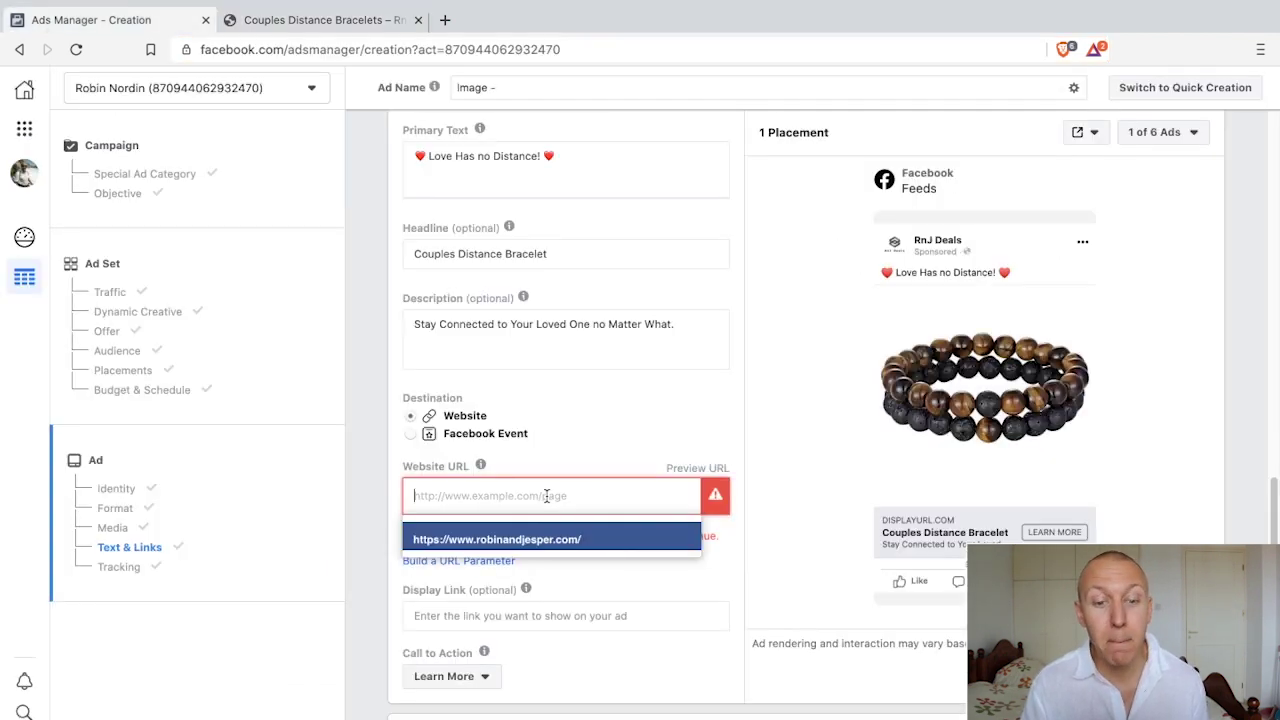
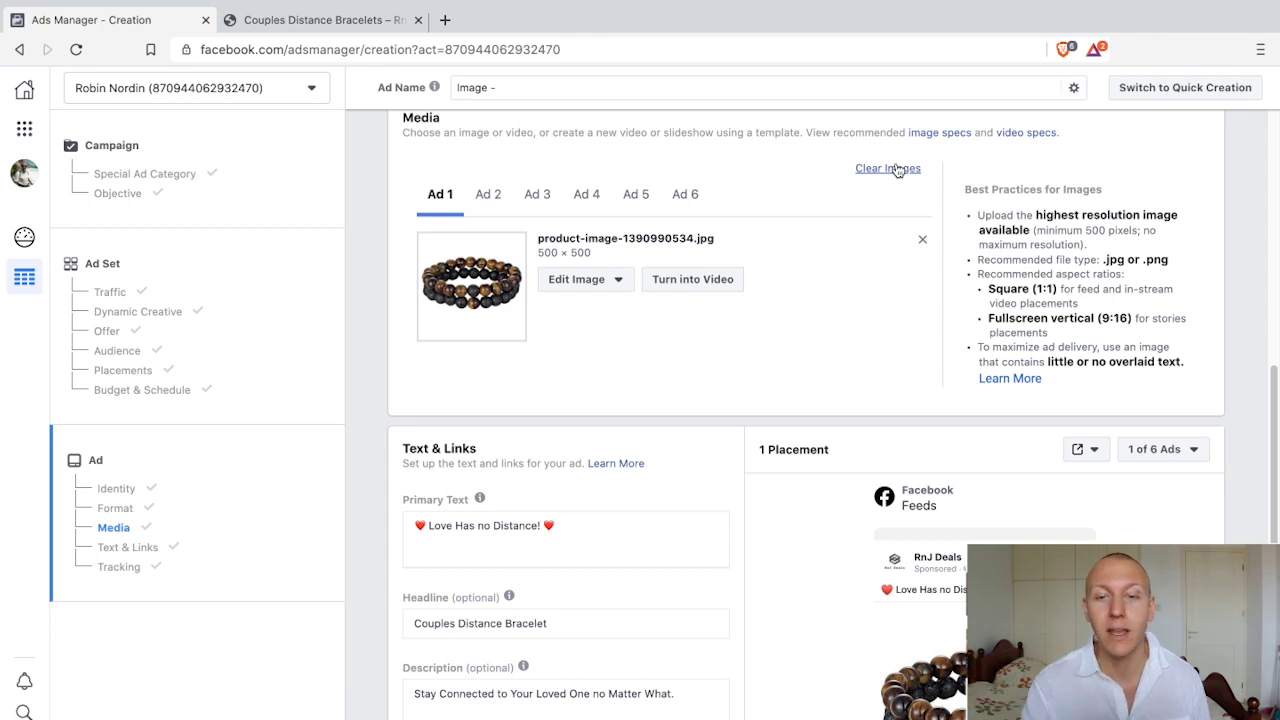
# Clear all of the ad's images and paste the copied rnjdeals.com product page address as the website URL.
pyautogui.click(897, 170)
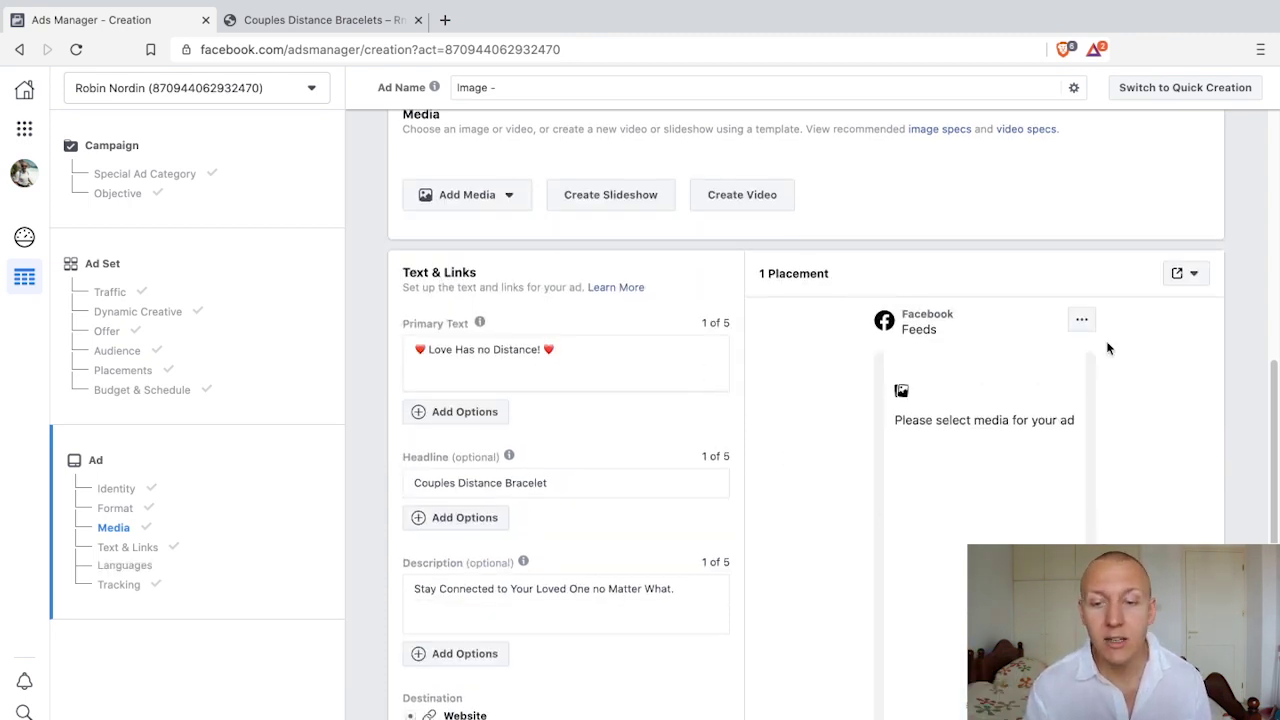
pyautogui.scroll(-3, 903, 443)
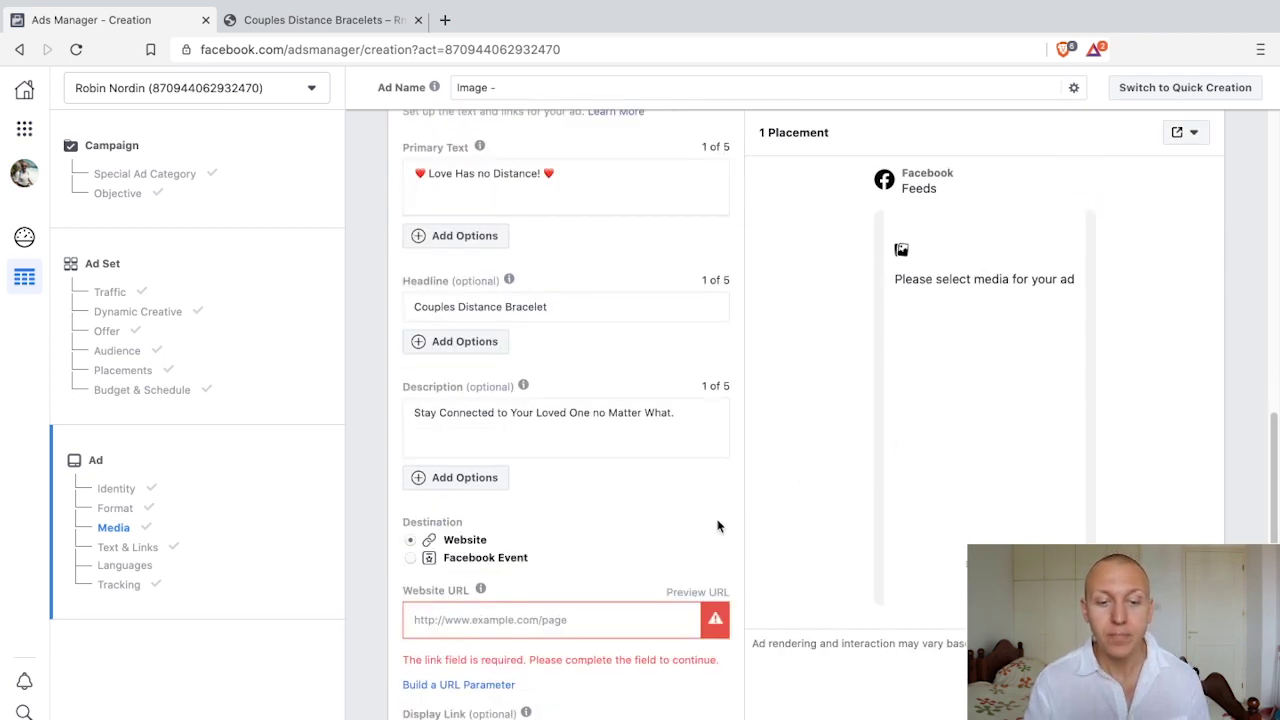
pyautogui.click(557, 628)
pyautogui.rightClick(552, 622)
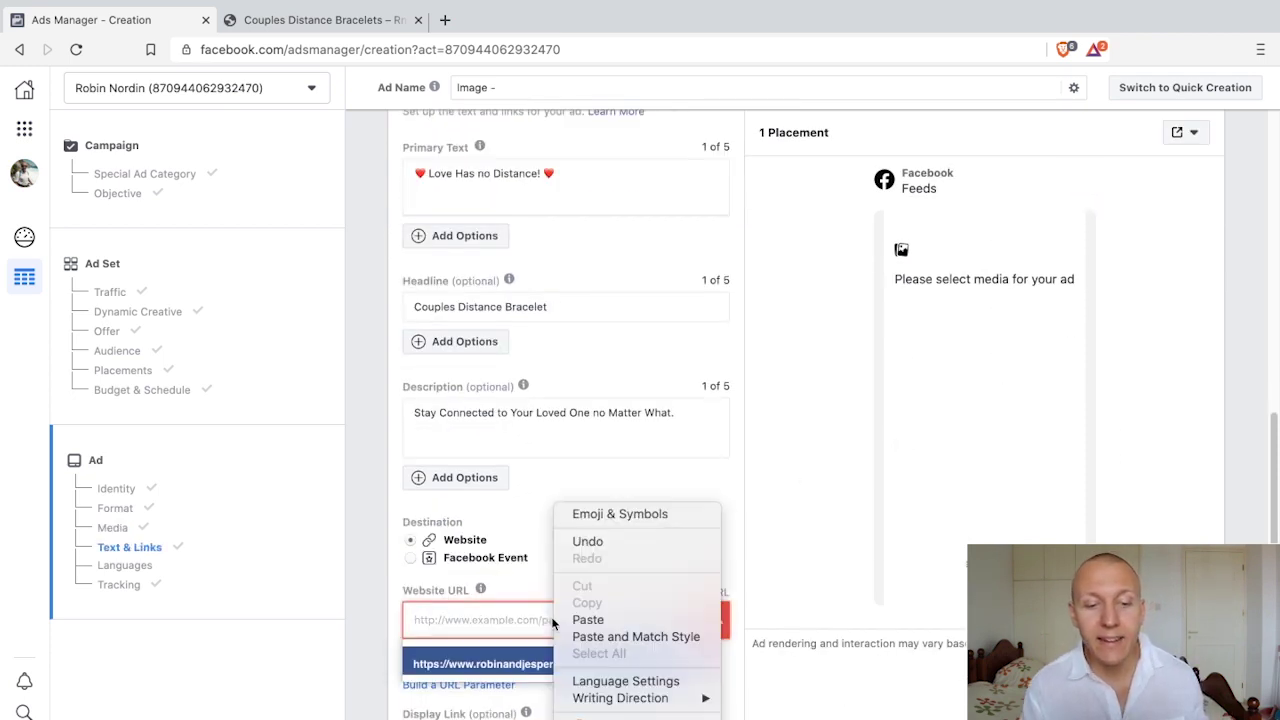
pyautogui.click(588, 620)
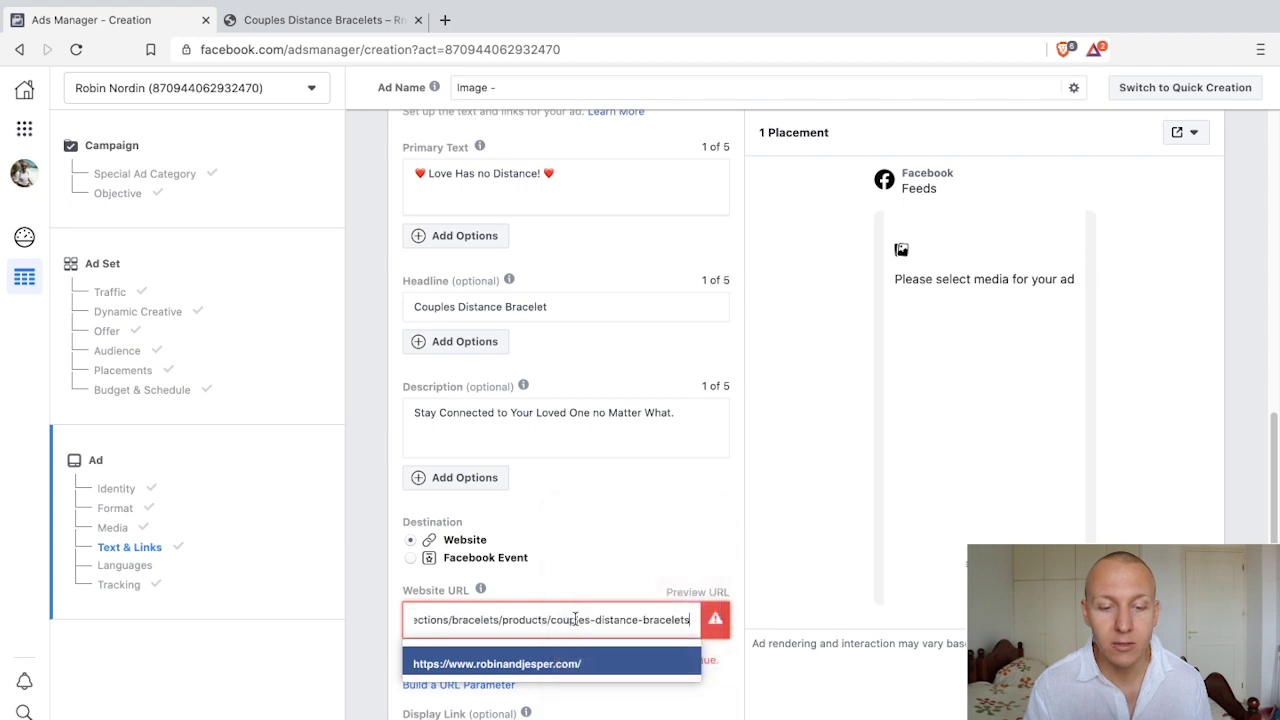
pyautogui.click(676, 514)
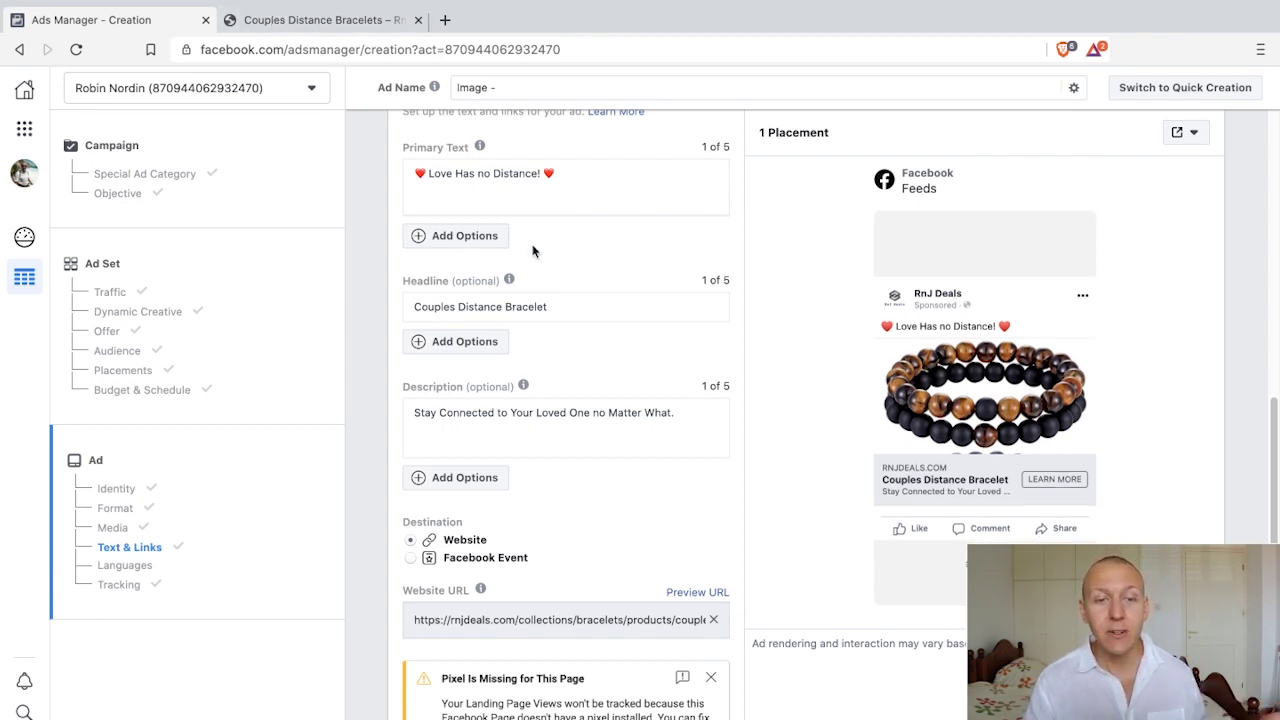
# Compare the ad's Media section and Facebook Feeds preview with the bracelet product page in the store.
pyautogui.scroll(1, 620, 295)
pyautogui.scroll(2, 620, 295)
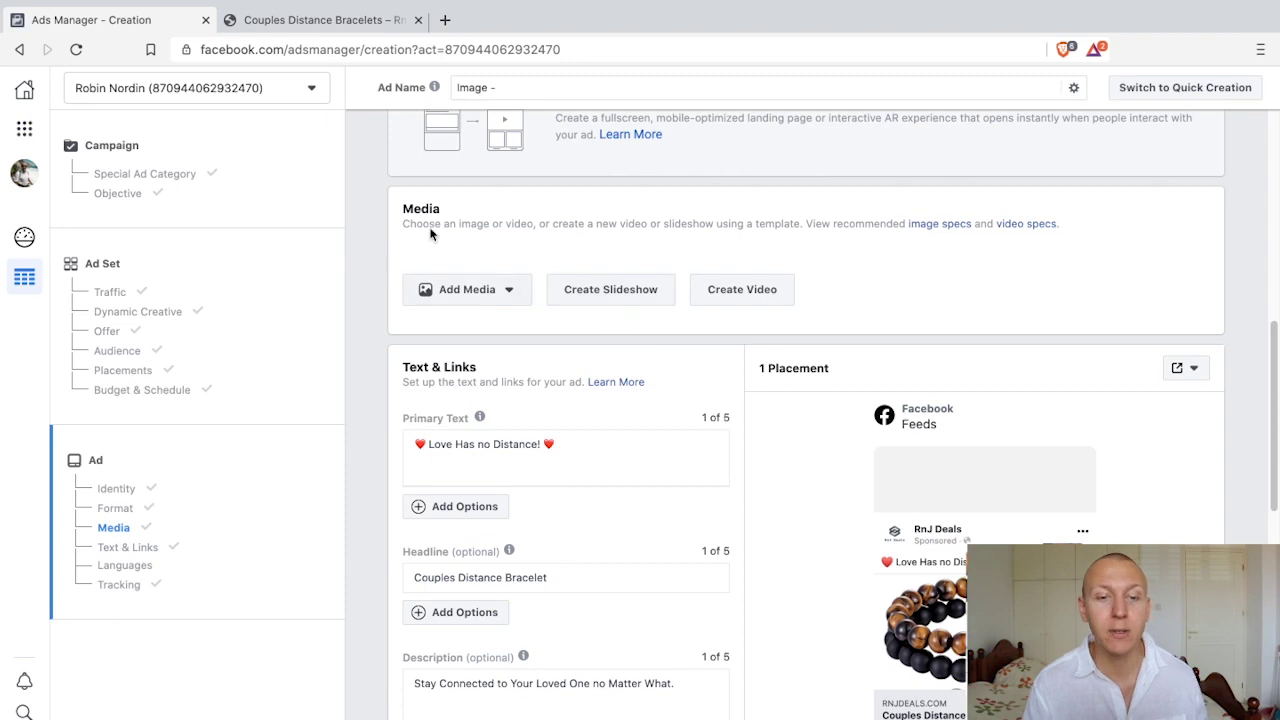
pyautogui.scroll(-3, 717, 357)
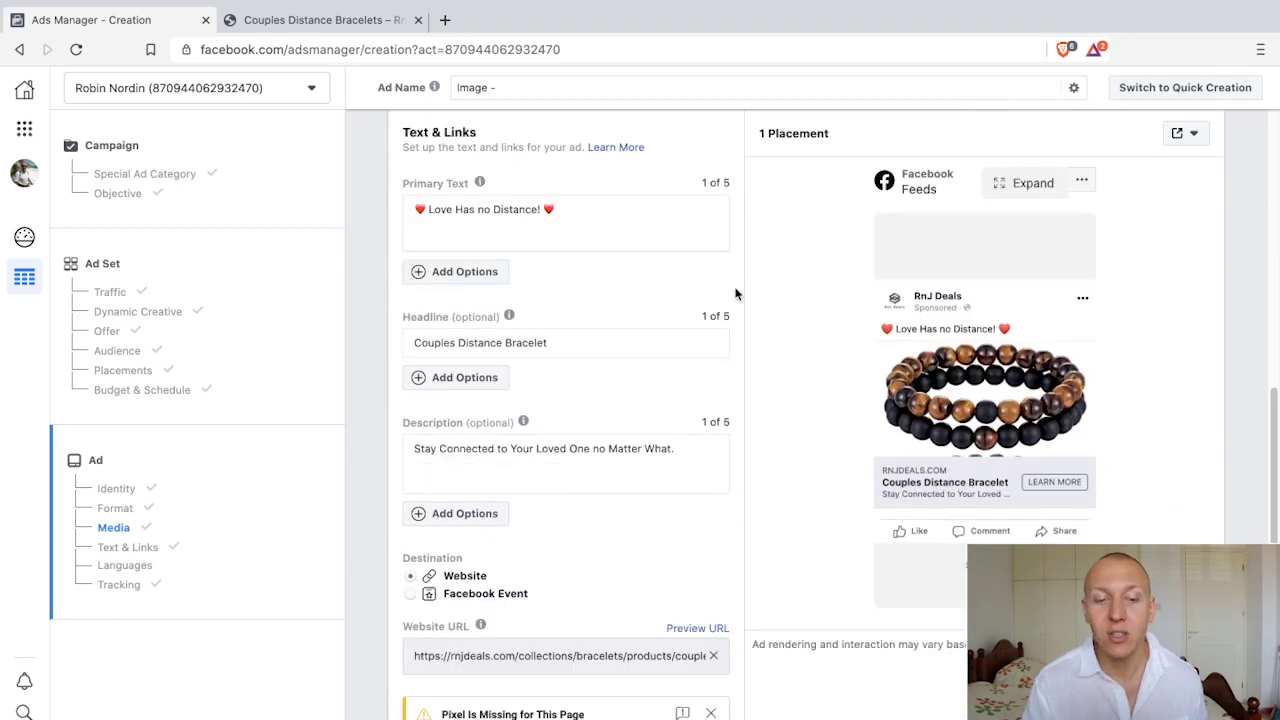
pyautogui.moveTo(1106, 385)
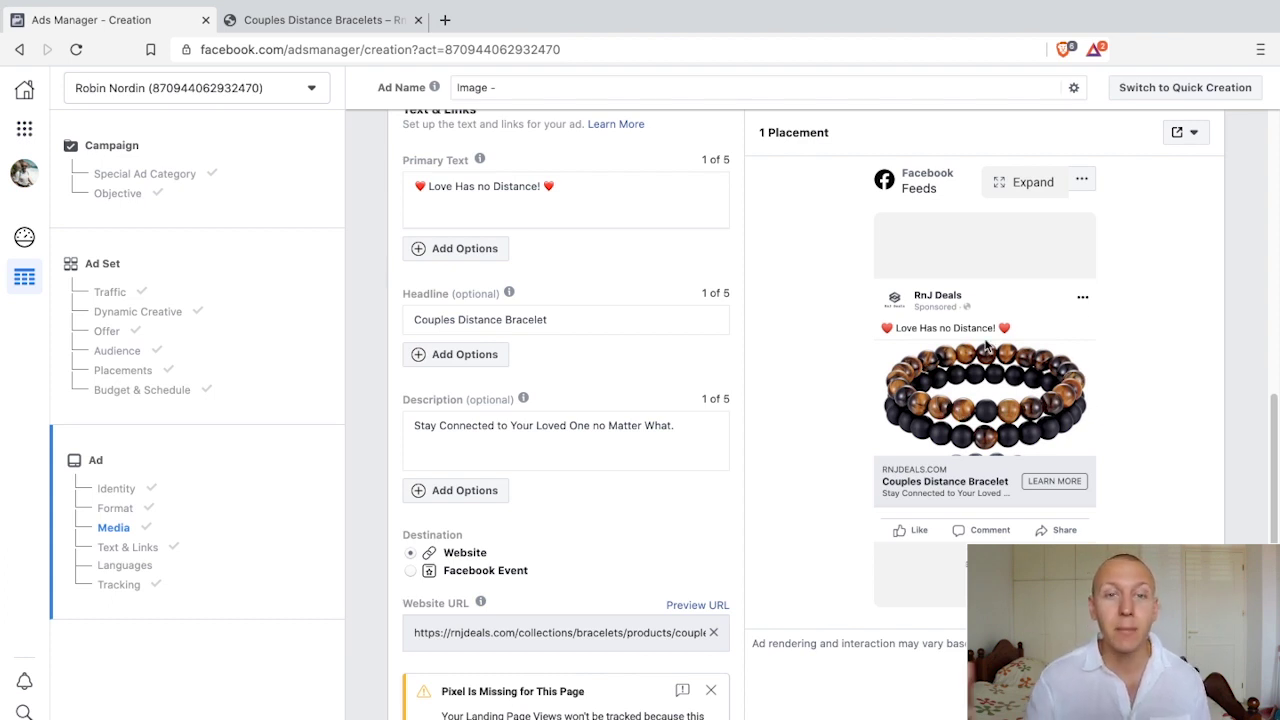
pyautogui.click(277, 25)
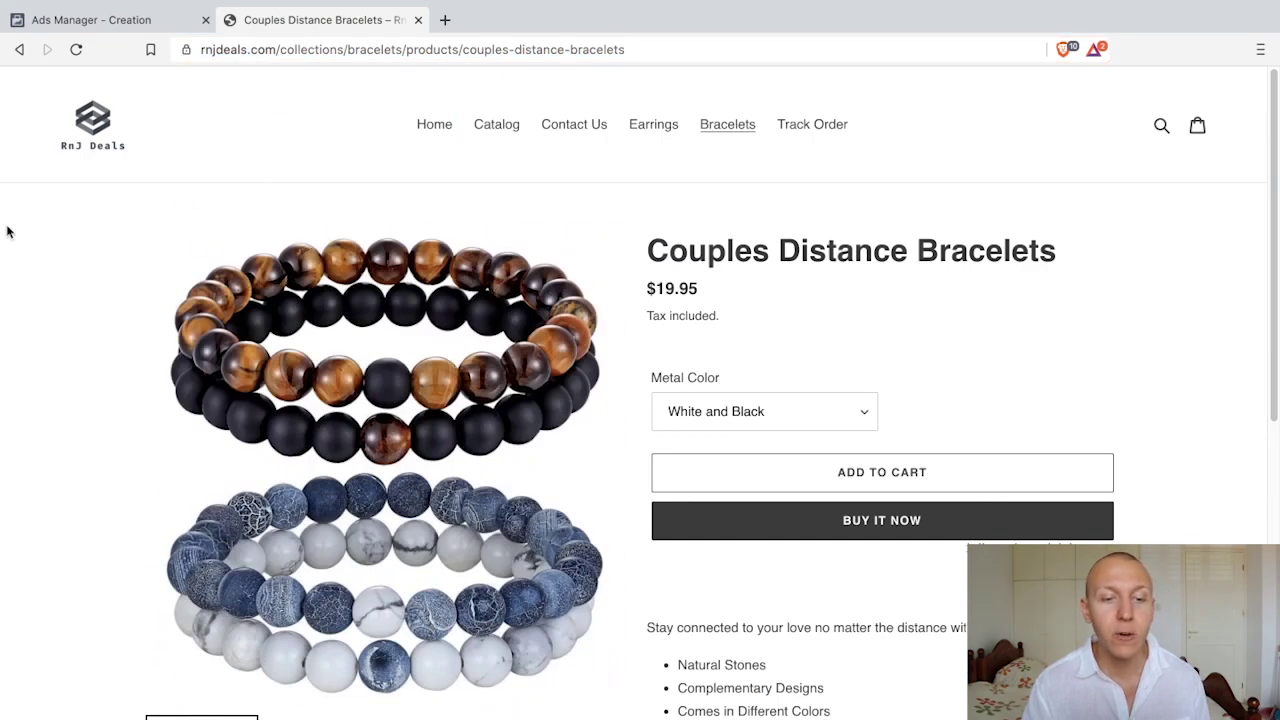
pyautogui.click(30, 18)
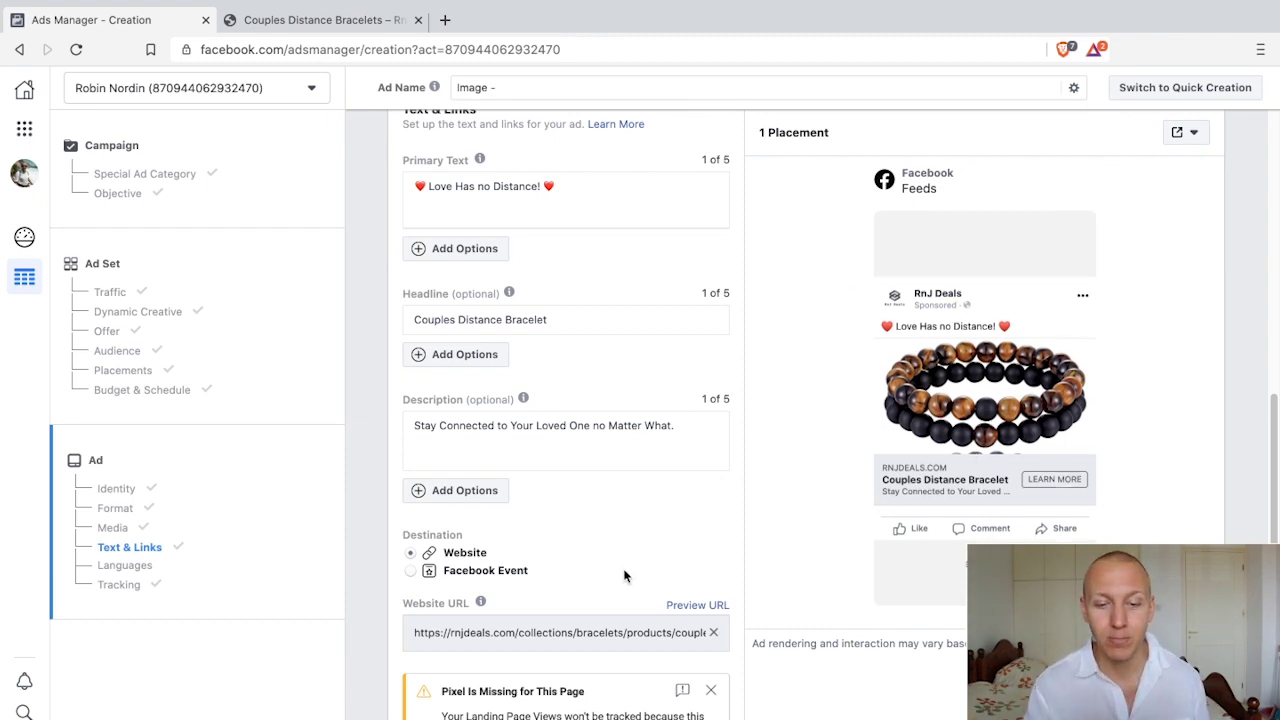
pyautogui.scroll(5, 625, 565)
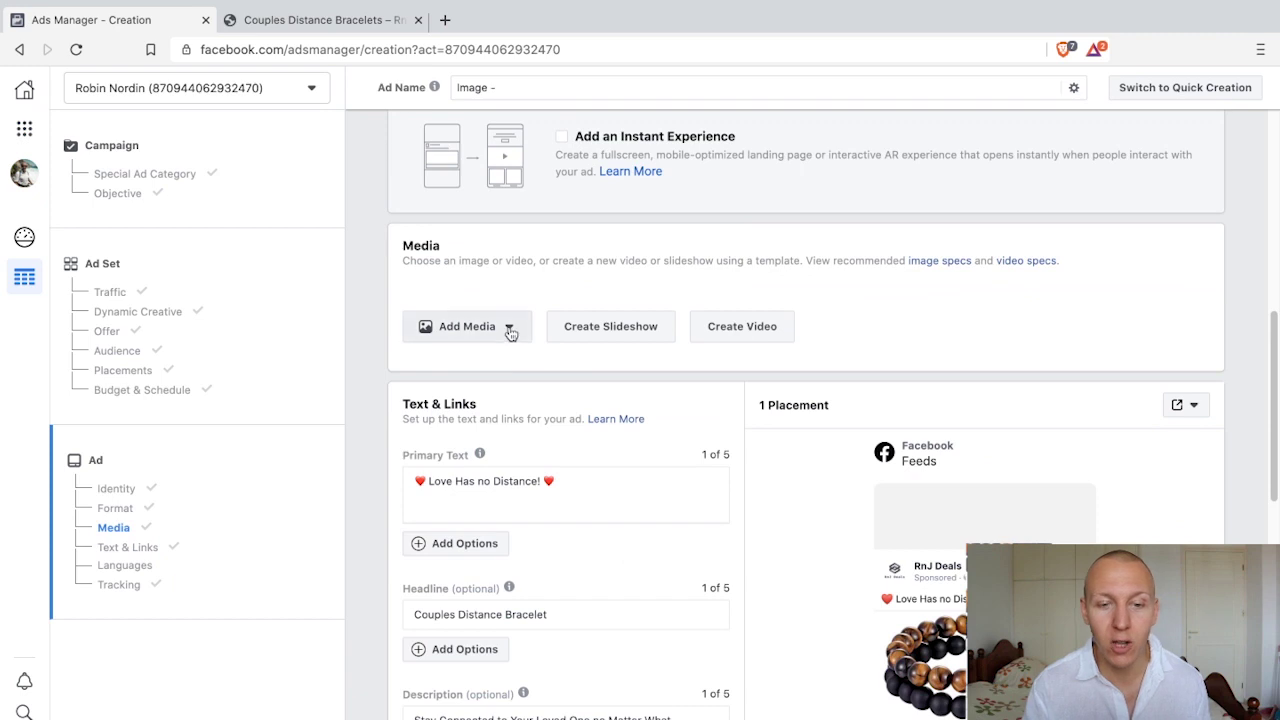
pyautogui.scroll(-3, 738, 406)
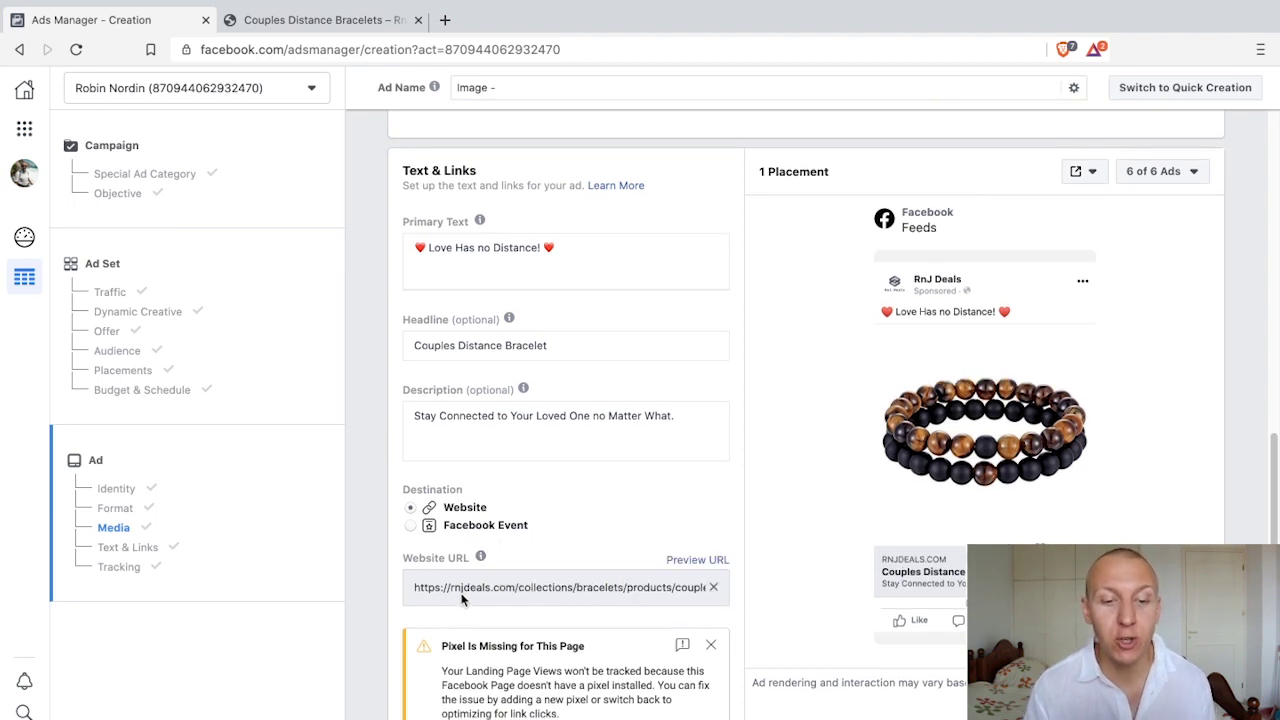
# Check the ad's website URL against the Couples Distance Bracelets product page, then return to the ad setup.
pyautogui.tripleClick(467, 582)
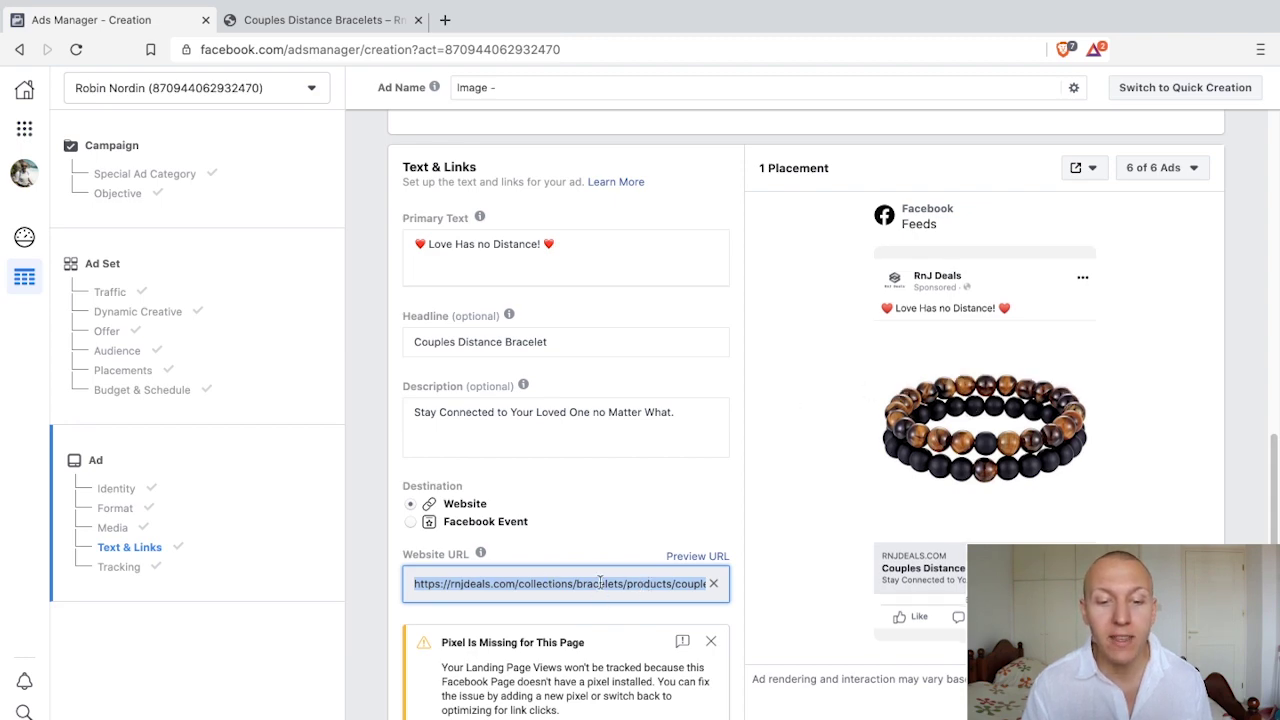
pyautogui.click(318, 18)
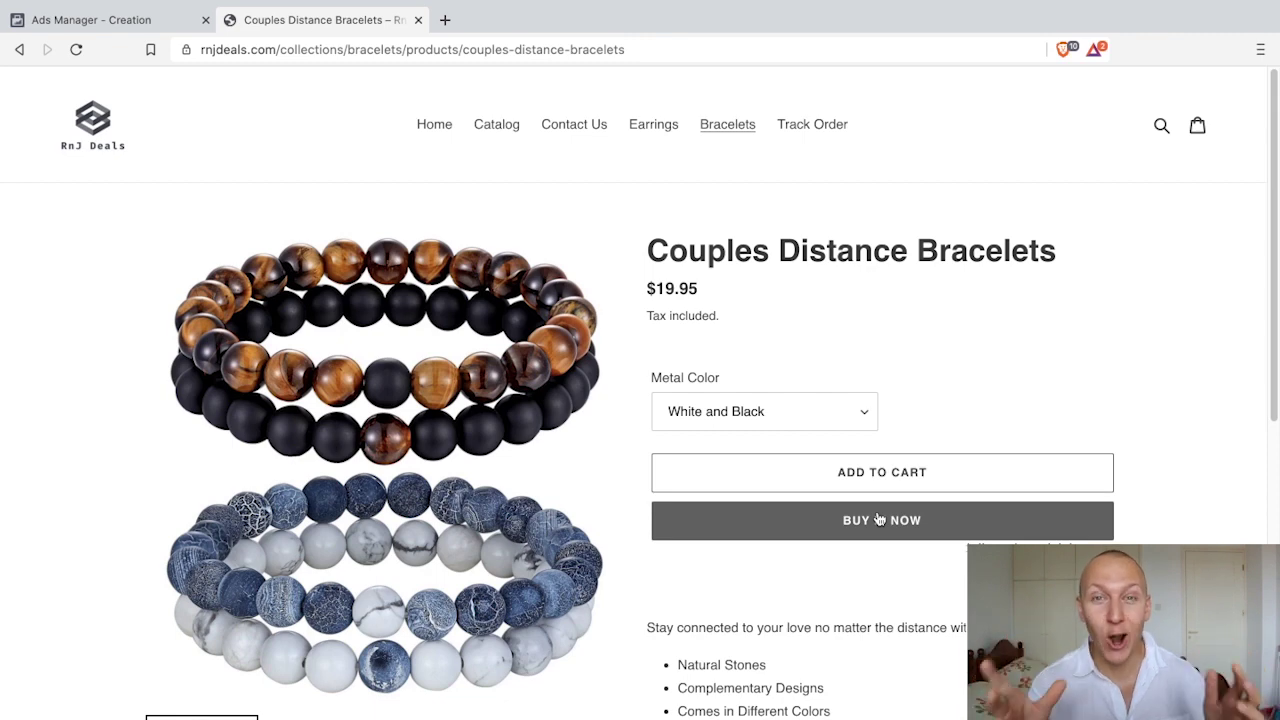
pyautogui.click(130, 19)
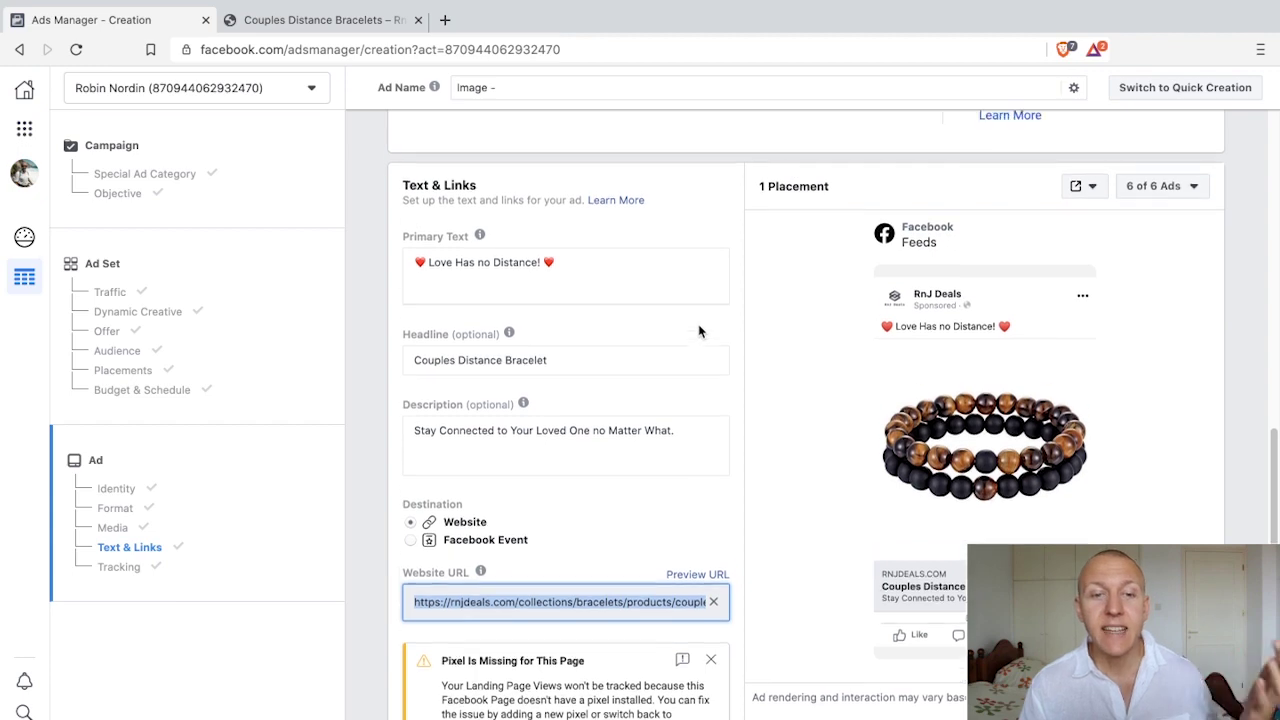
# Switch from Ad 6 to Ad 1 and examine its image in the Facebook Feeds preview together with the text.
pyautogui.scroll(3, 700, 328)
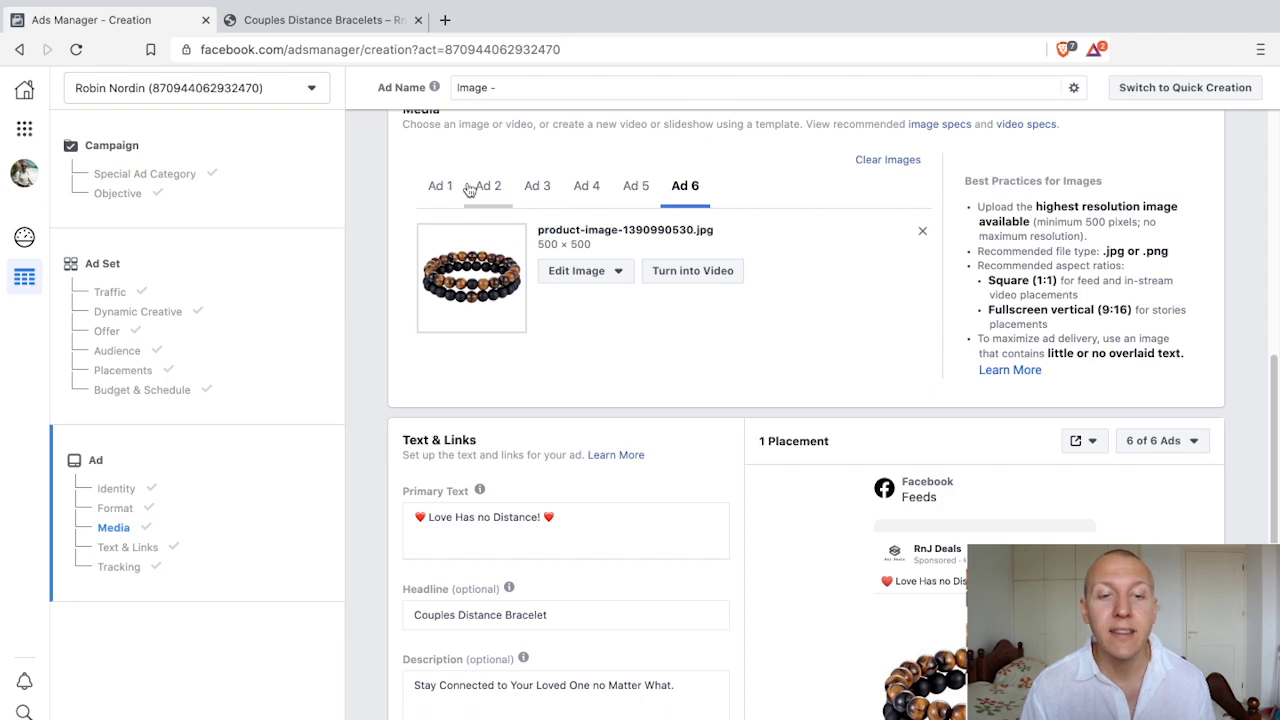
pyautogui.scroll(-2, 880, 470)
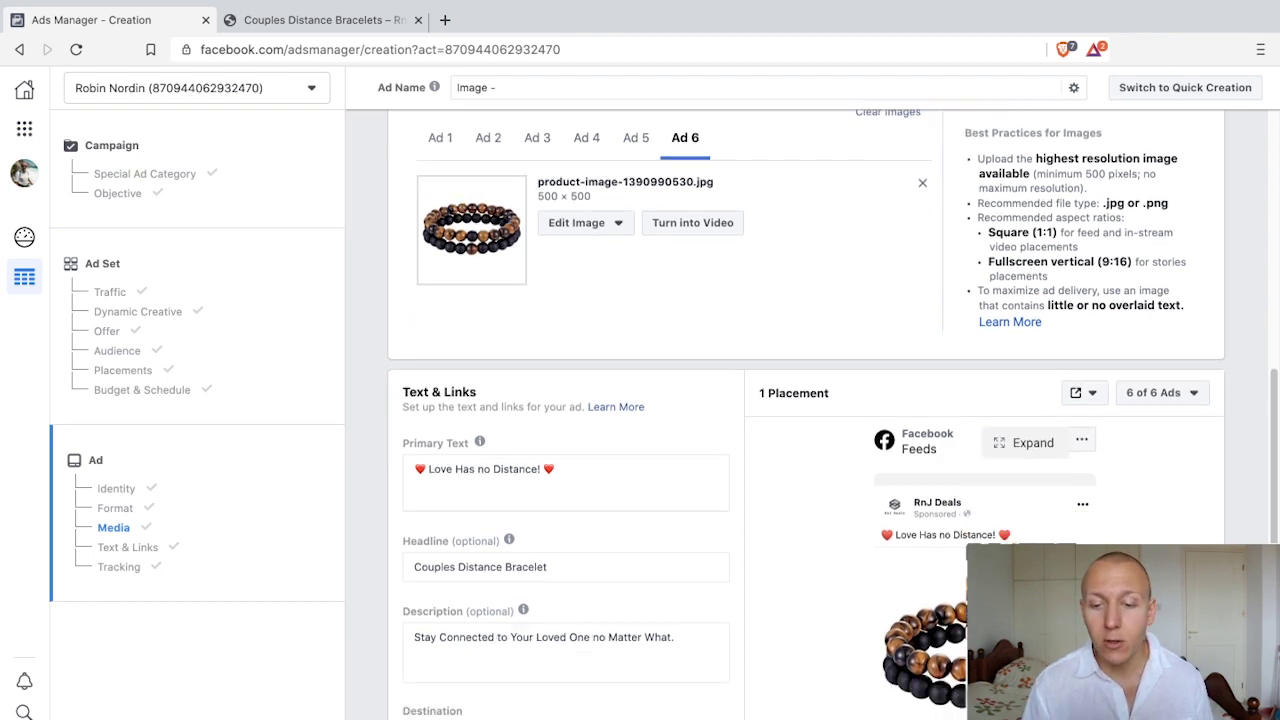
pyautogui.scroll(-3, 928, 545)
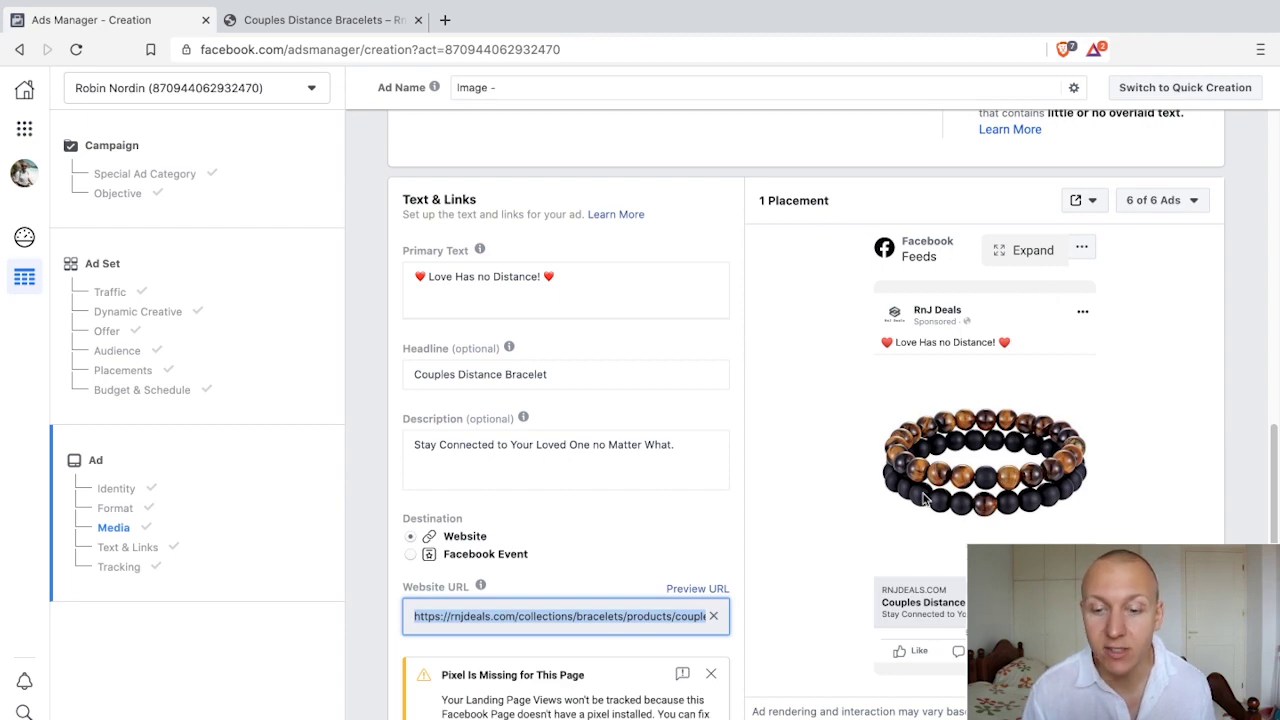
pyautogui.scroll(10, 868, 440)
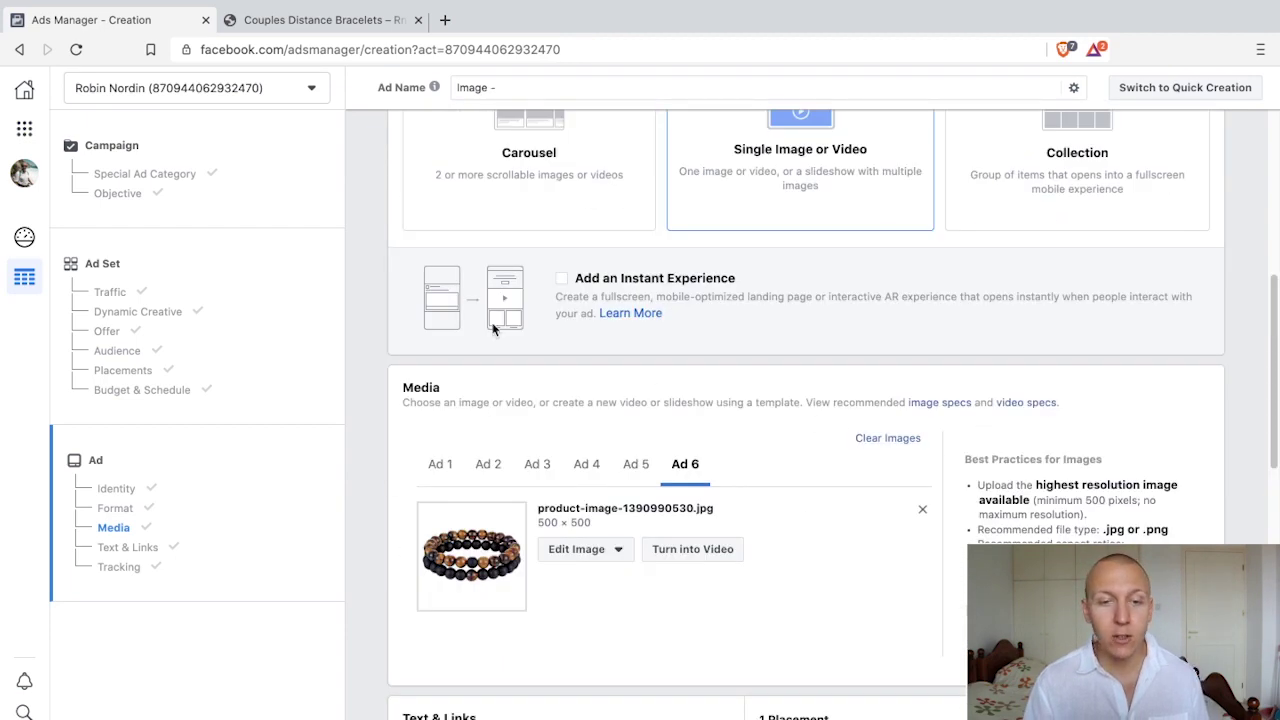
pyautogui.click(437, 465)
pyautogui.scroll(-10, 835, 498)
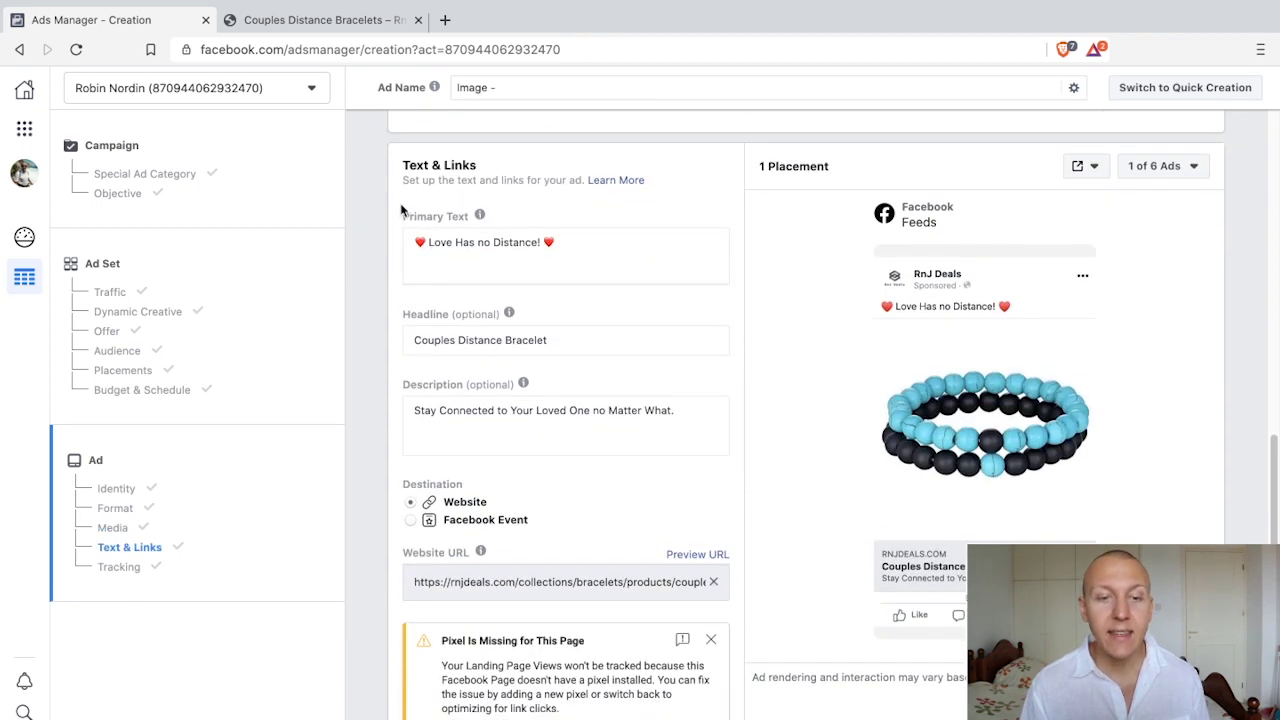
pyautogui.moveTo(596, 394)
pyautogui.moveTo(843, 286)
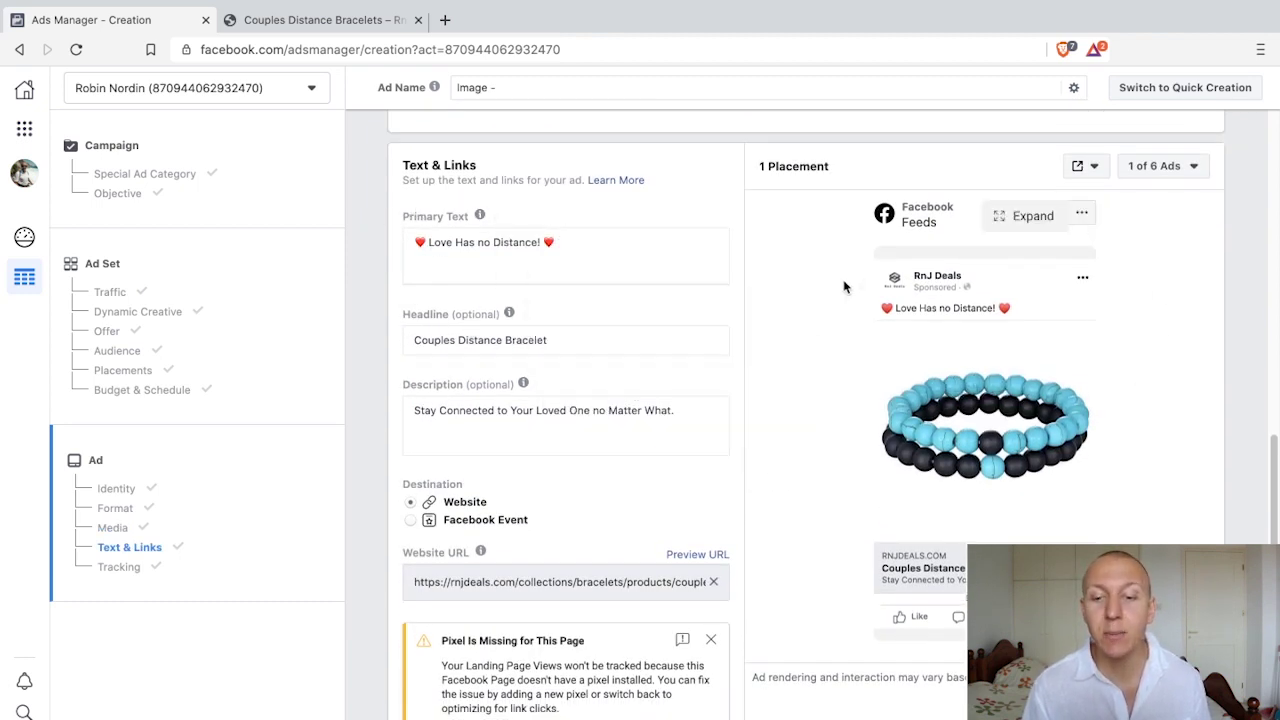
# Review the ad variations' media alongside the shared primary text, headline, description and website URL.
pyautogui.scroll(5, 763, 381)
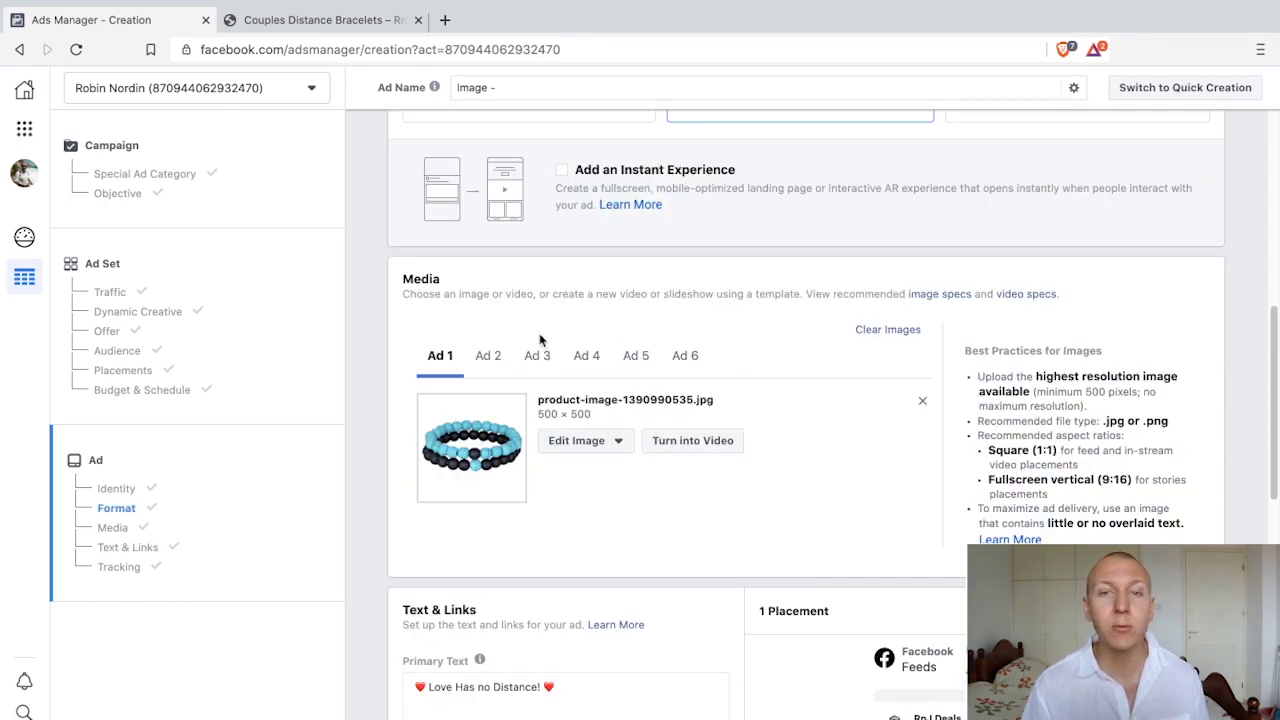
pyautogui.scroll(-3, 543, 362)
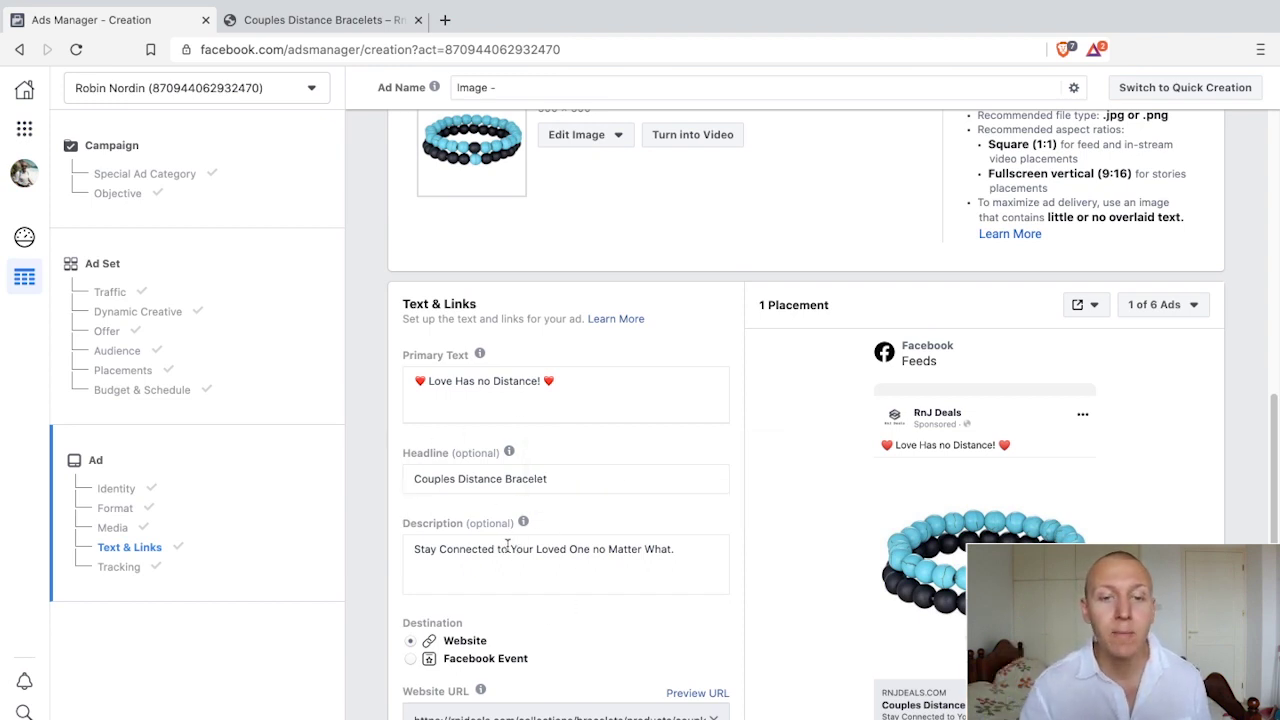
pyautogui.scroll(1, 507, 545)
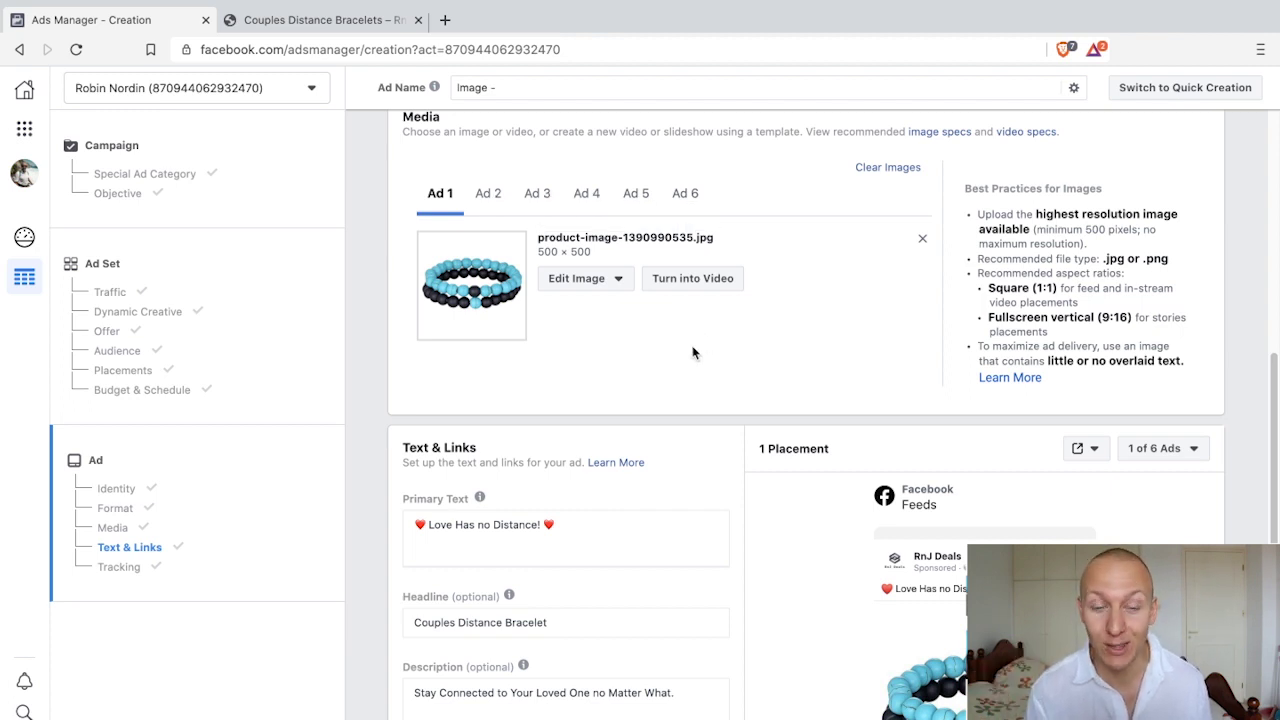
pyautogui.scroll(-1, 697, 342)
pyautogui.scroll(1, 654, 318)
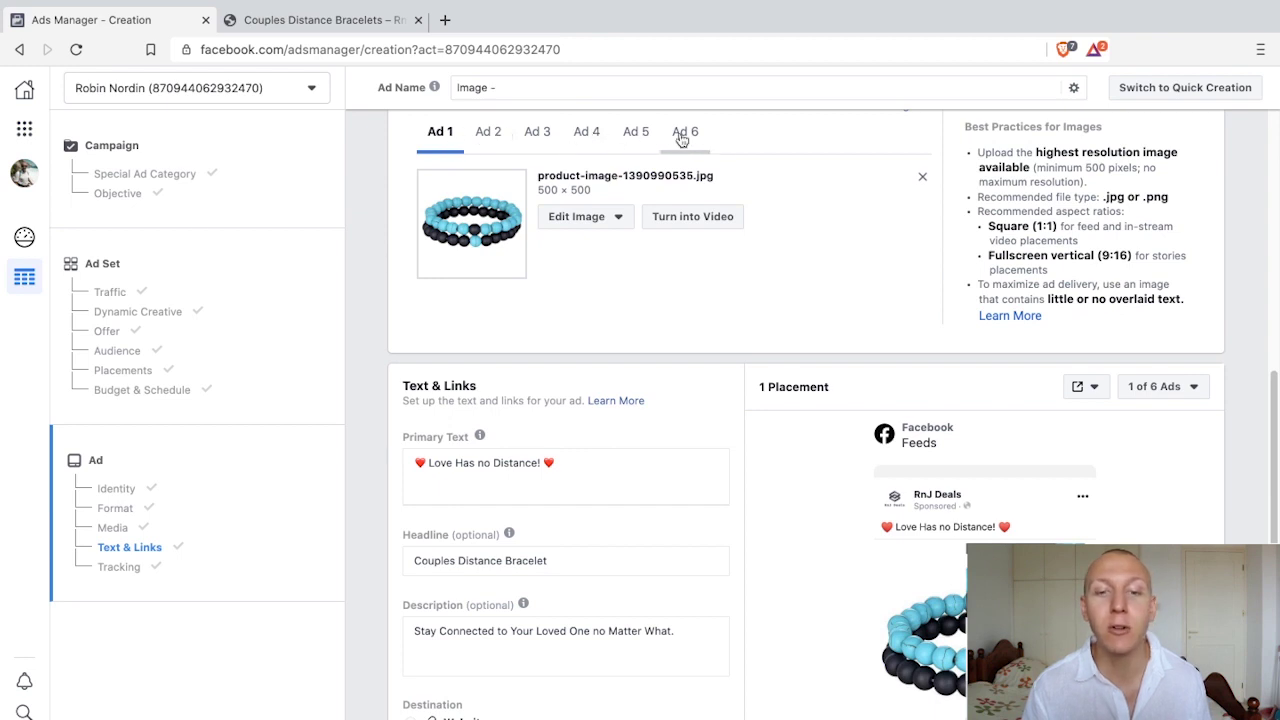
pyautogui.scroll(-2, 695, 225)
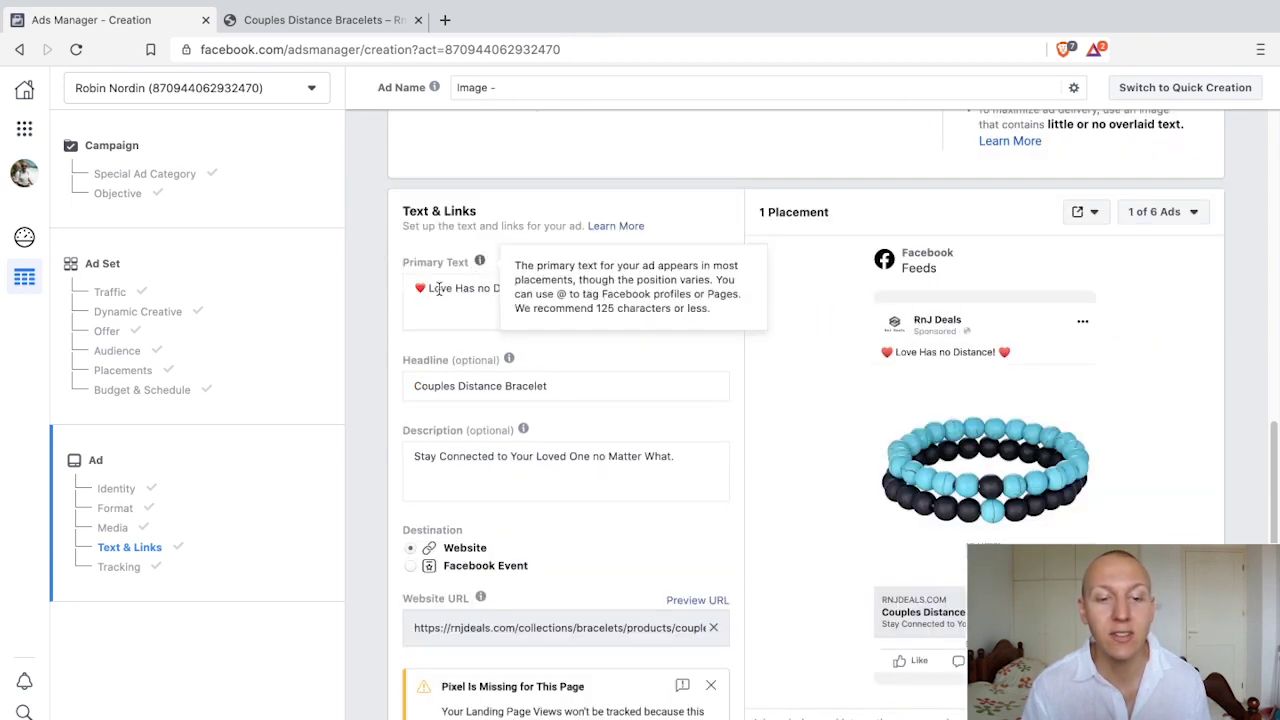
pyautogui.scroll(-1, 438, 289)
pyautogui.scroll(-1, 490, 418)
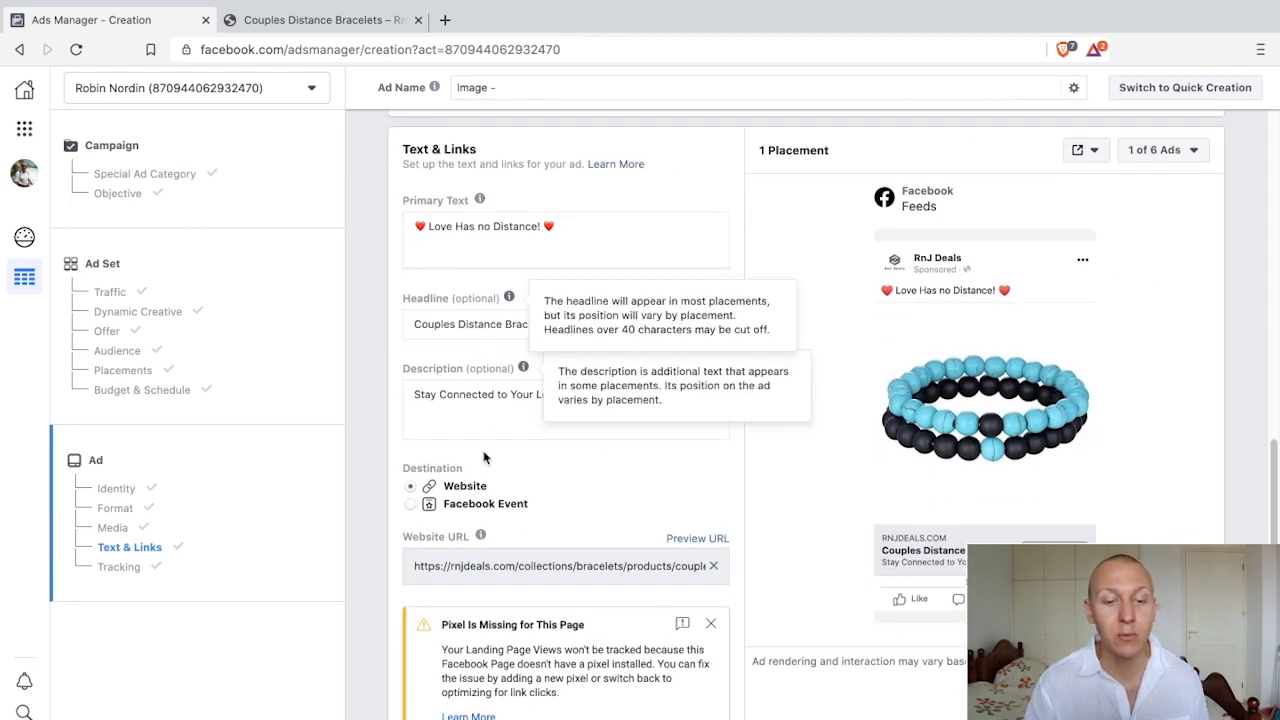
# Examine the missing-pixel warning below the website URL and the optional display link field.
pyautogui.scroll(-2, 591, 517)
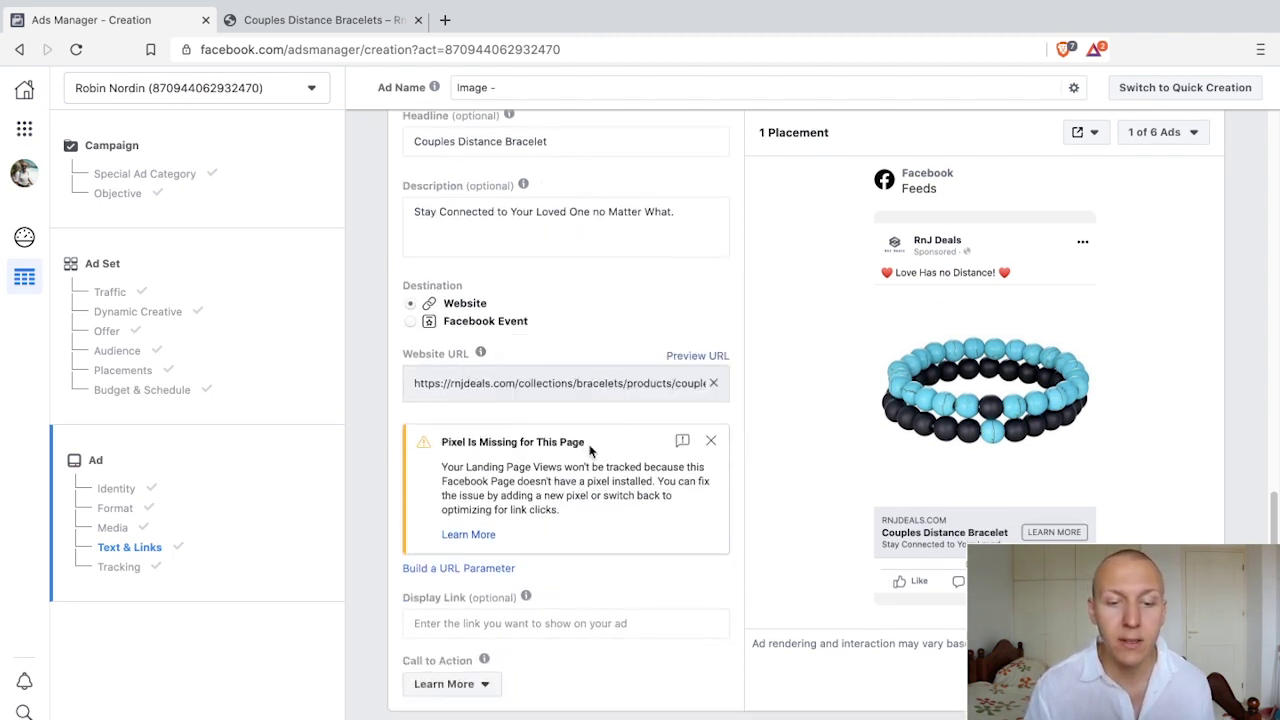
pyautogui.moveTo(590, 451); pyautogui.dragTo(447, 441)
pyautogui.click(481, 444)
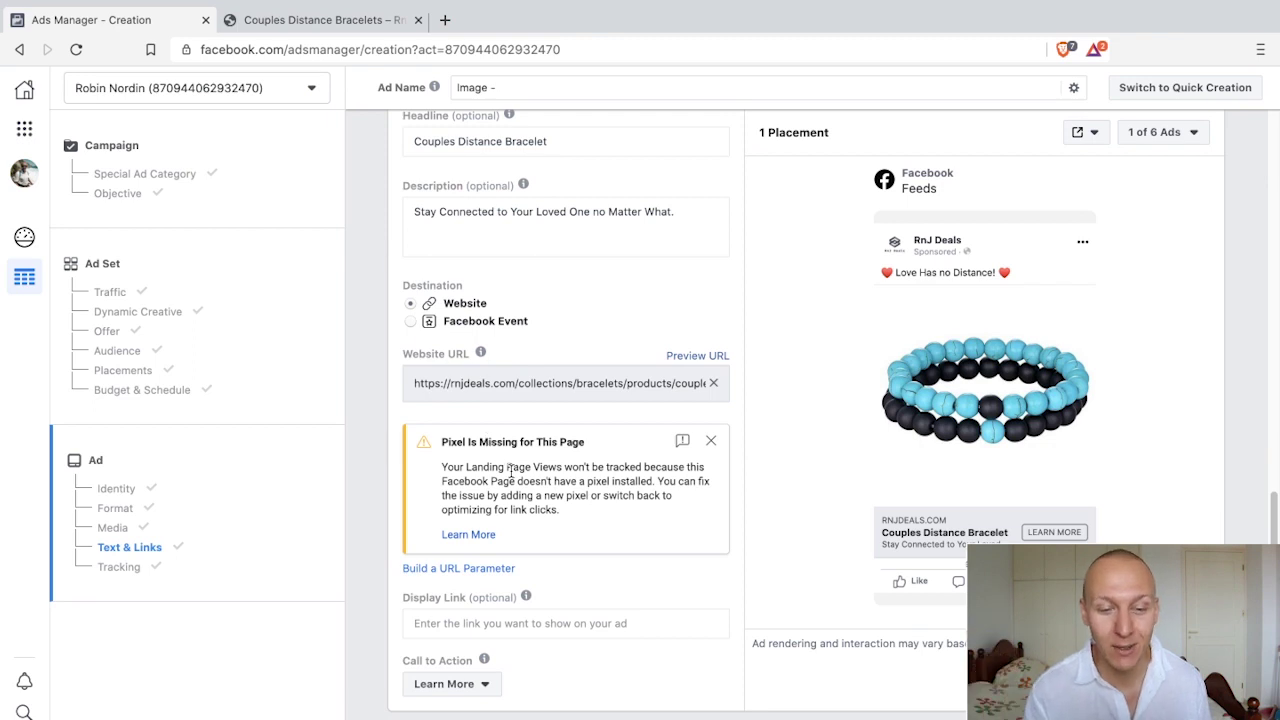
pyautogui.scroll(-2, 511, 470)
pyautogui.click(471, 516)
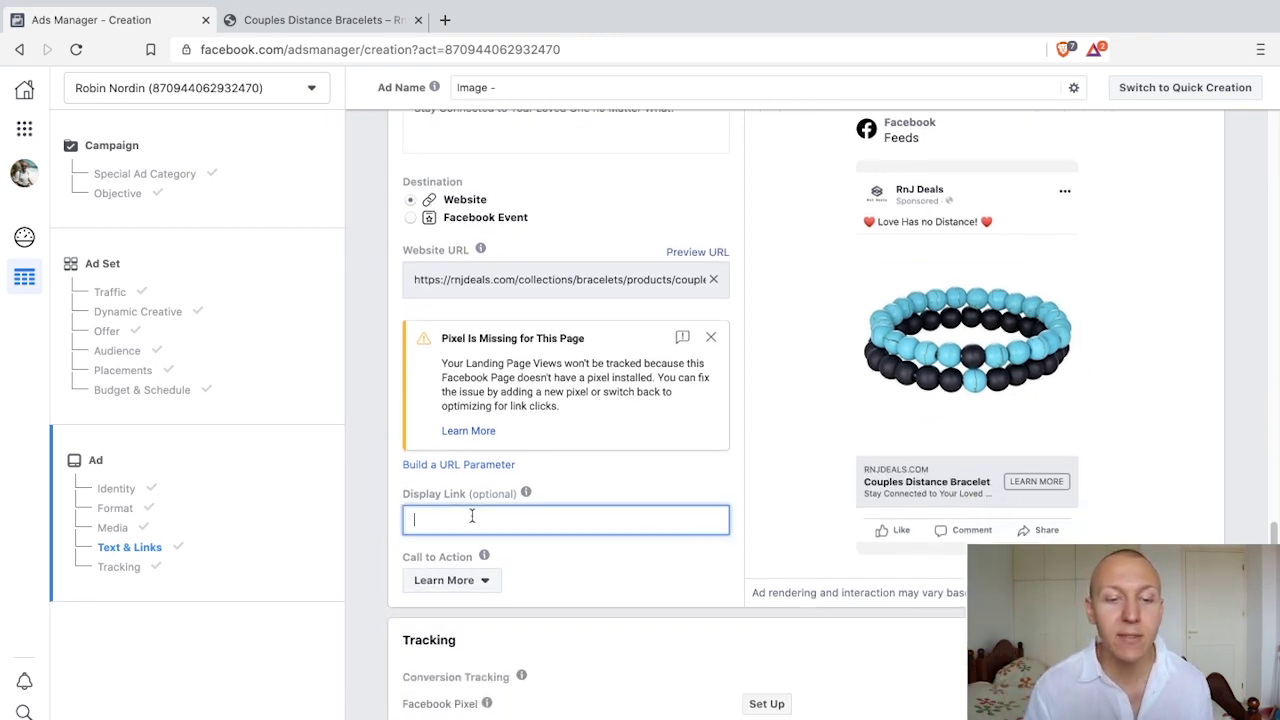
pyautogui.moveTo(479, 492)
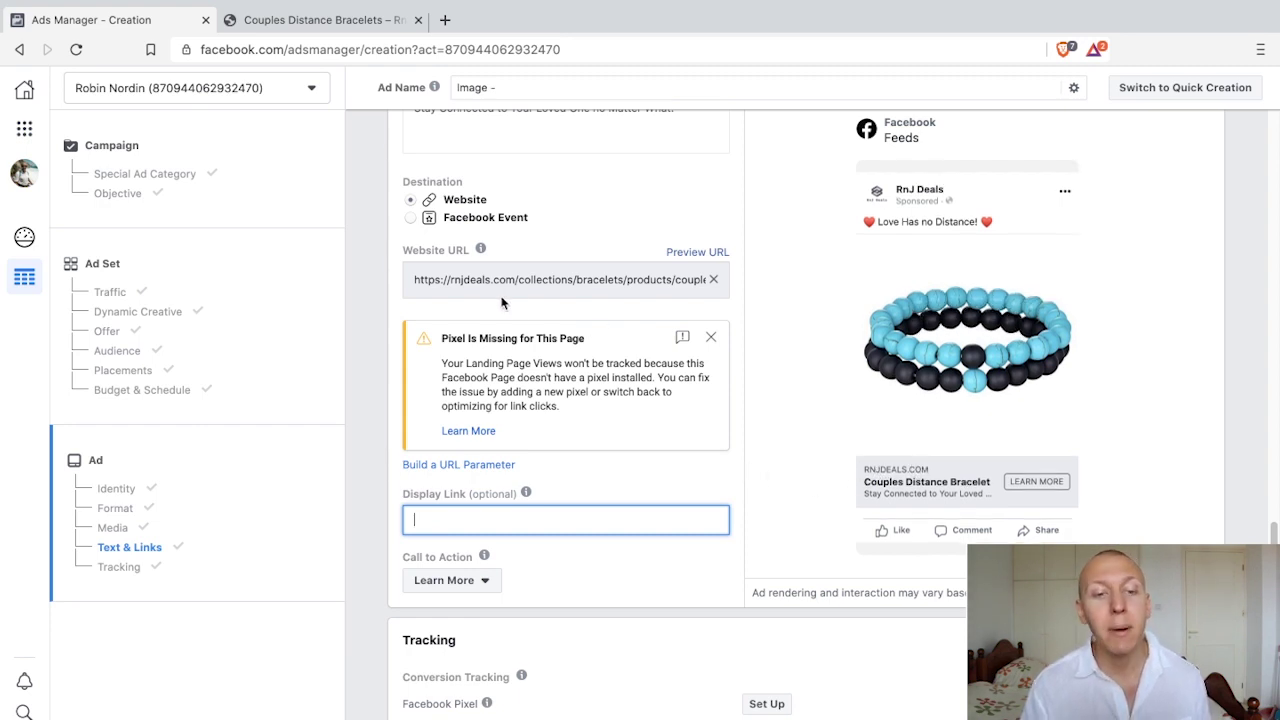
# Examine the full website URL, its product path and its rnjdeals.com domain alongside the explanation of the display link.
pyautogui.tripleClick(455, 279)
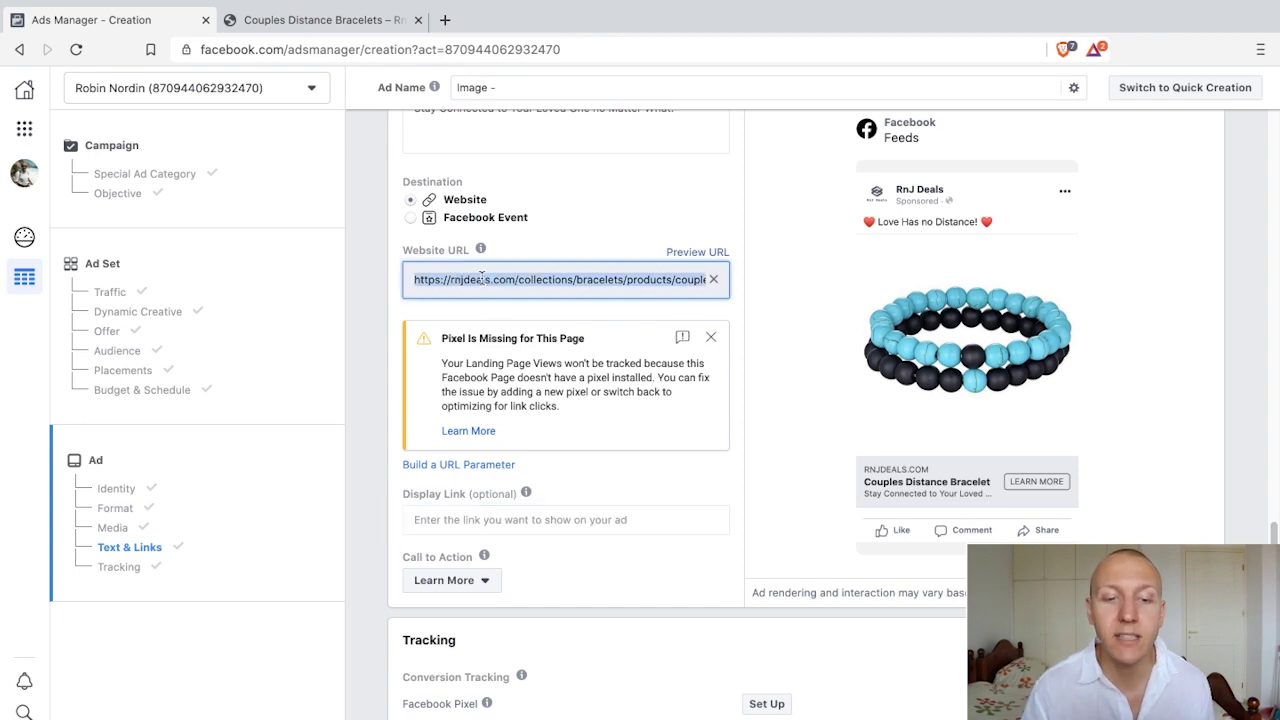
pyautogui.click(517, 279)
pyautogui.moveTo(533, 283); pyautogui.dragTo(743, 283)
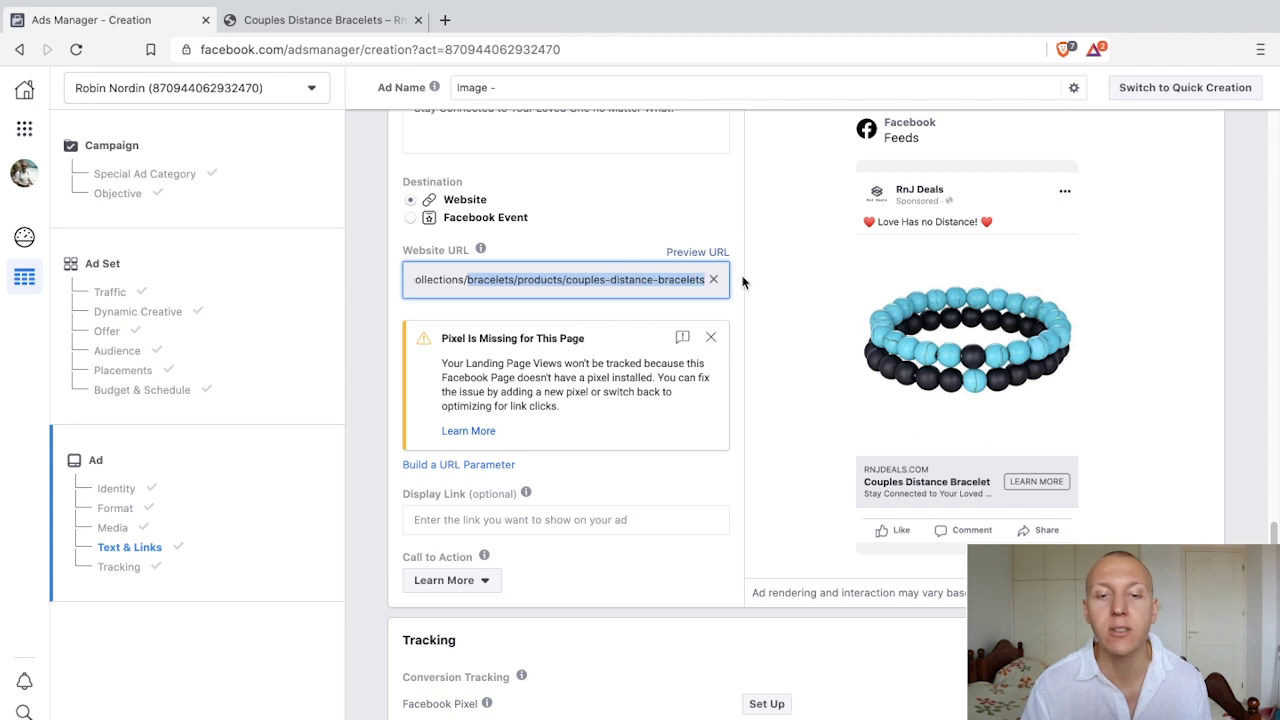
pyautogui.click(640, 280)
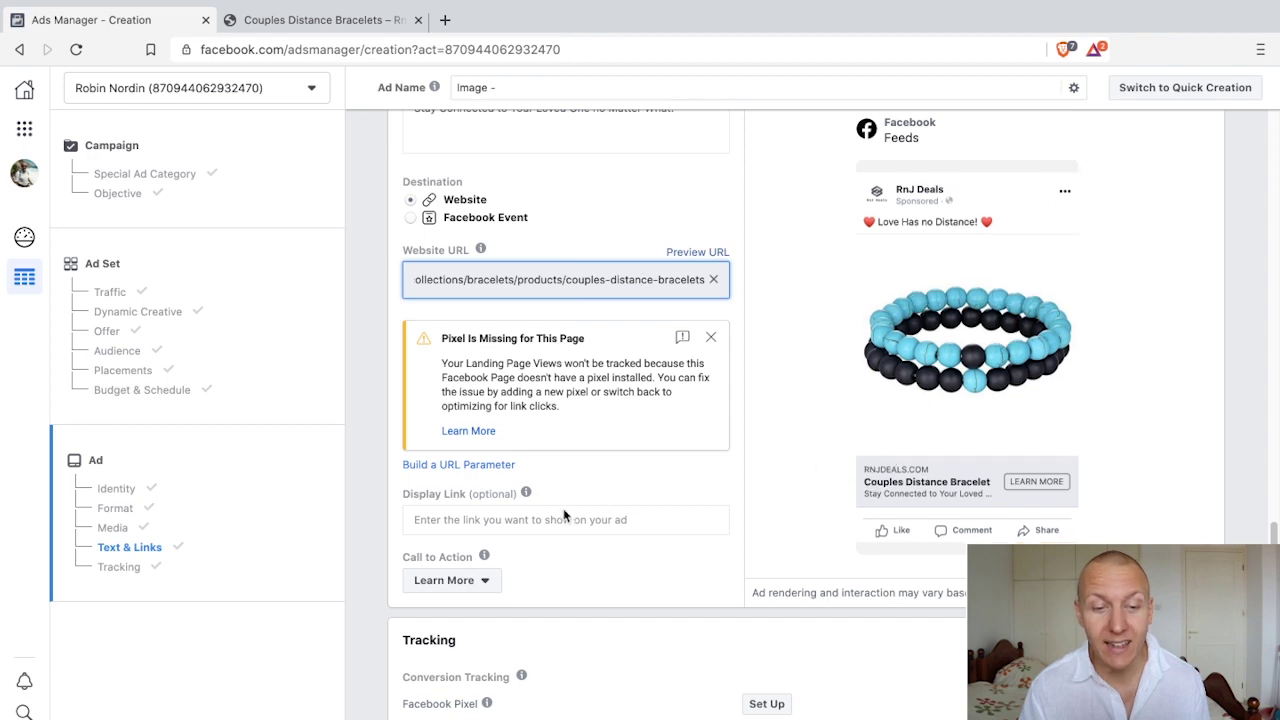
pyautogui.click(524, 535)
pyautogui.click(523, 519)
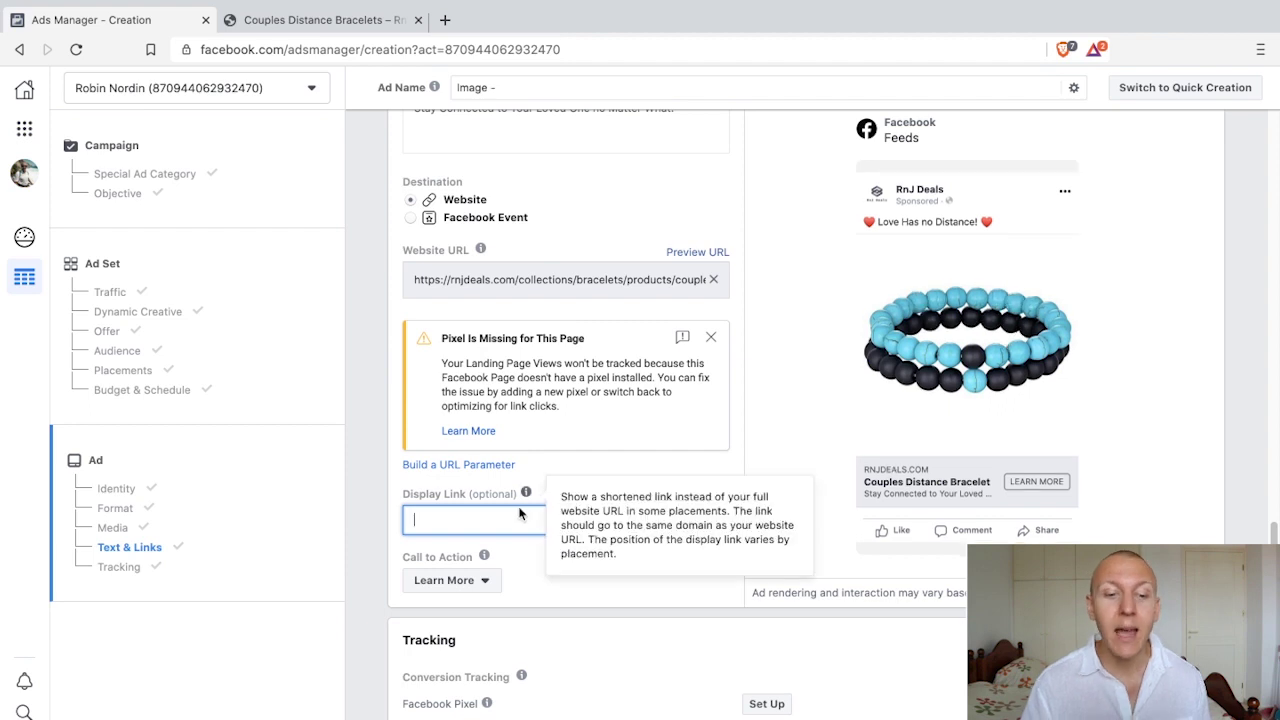
pyautogui.tripleClick(514, 278)
pyautogui.moveTo(516, 279); pyautogui.dragTo(452, 279)
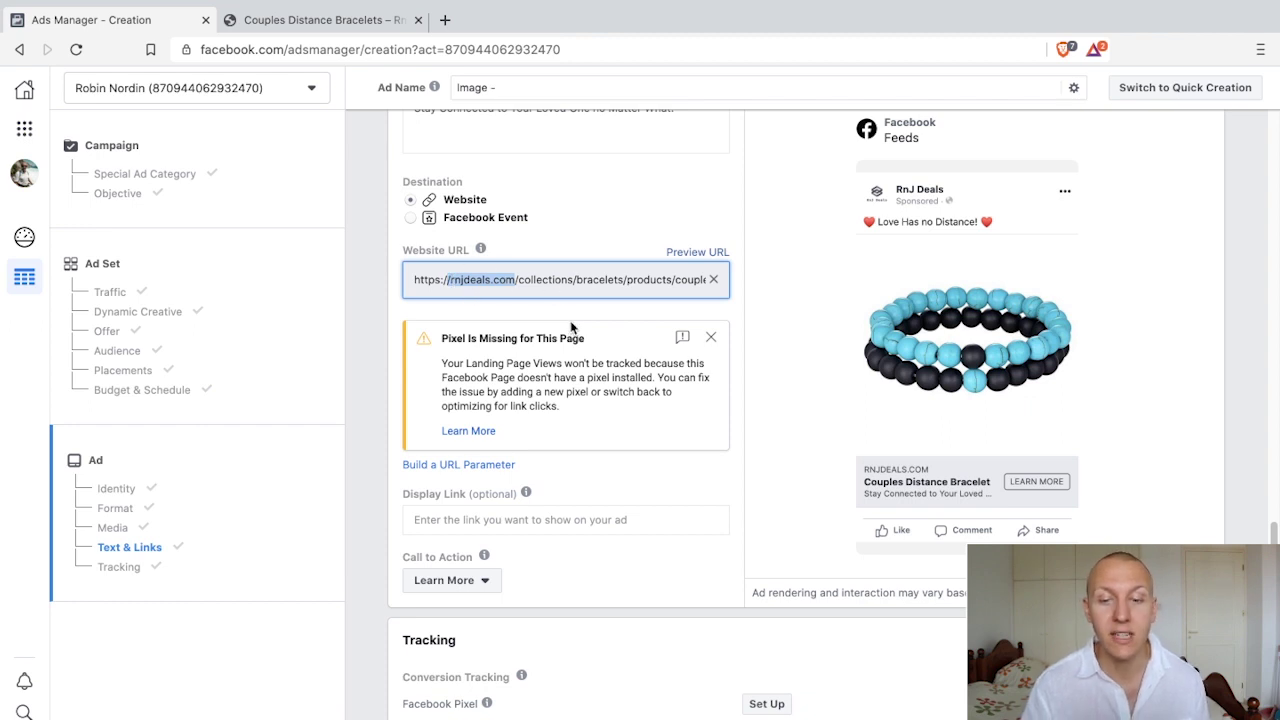
# Try rnjstore.com as the ad's display link, and clear the field again.
pyautogui.click(493, 517)
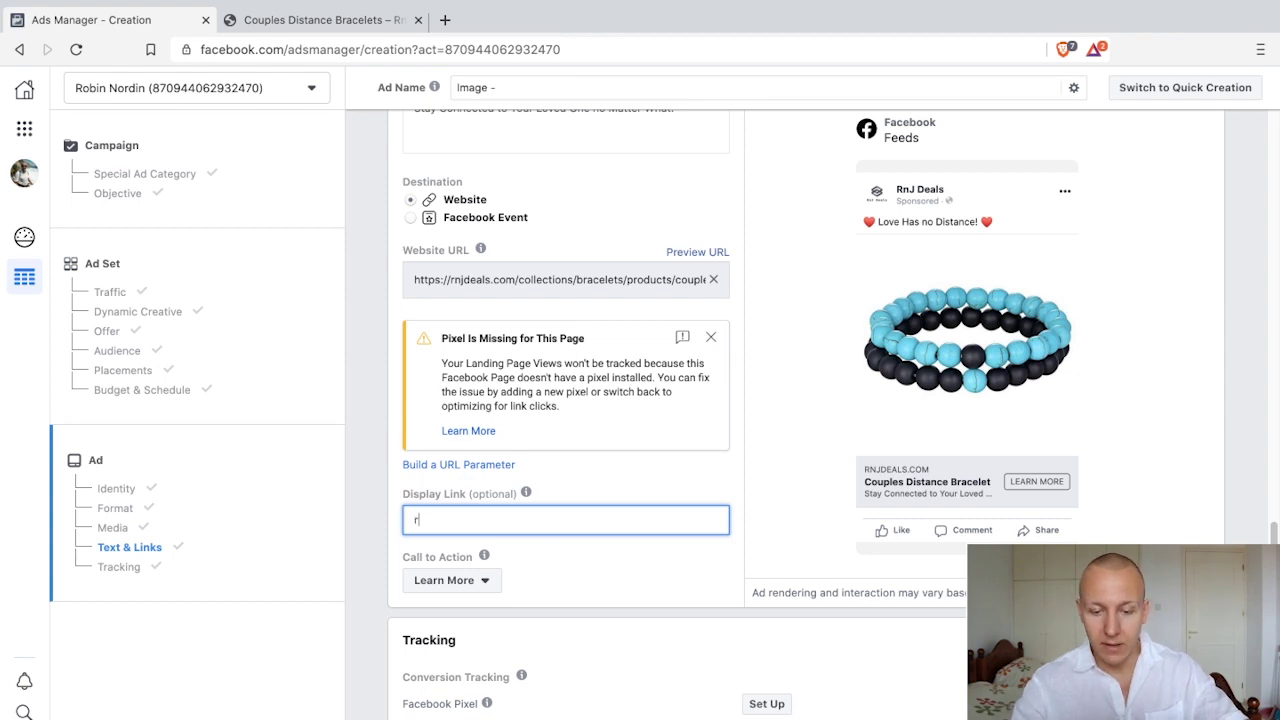
pyautogui.write('tore.com')
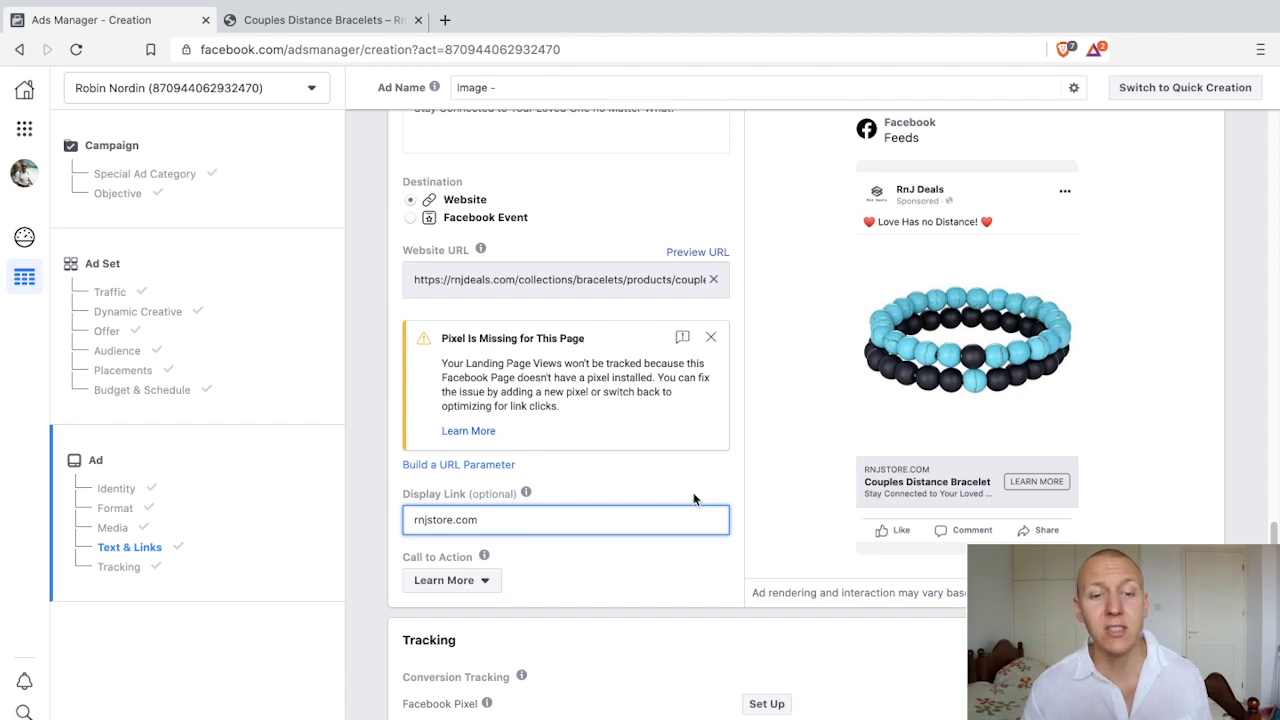
pyautogui.moveTo(506, 519); pyautogui.dragTo(381, 517)
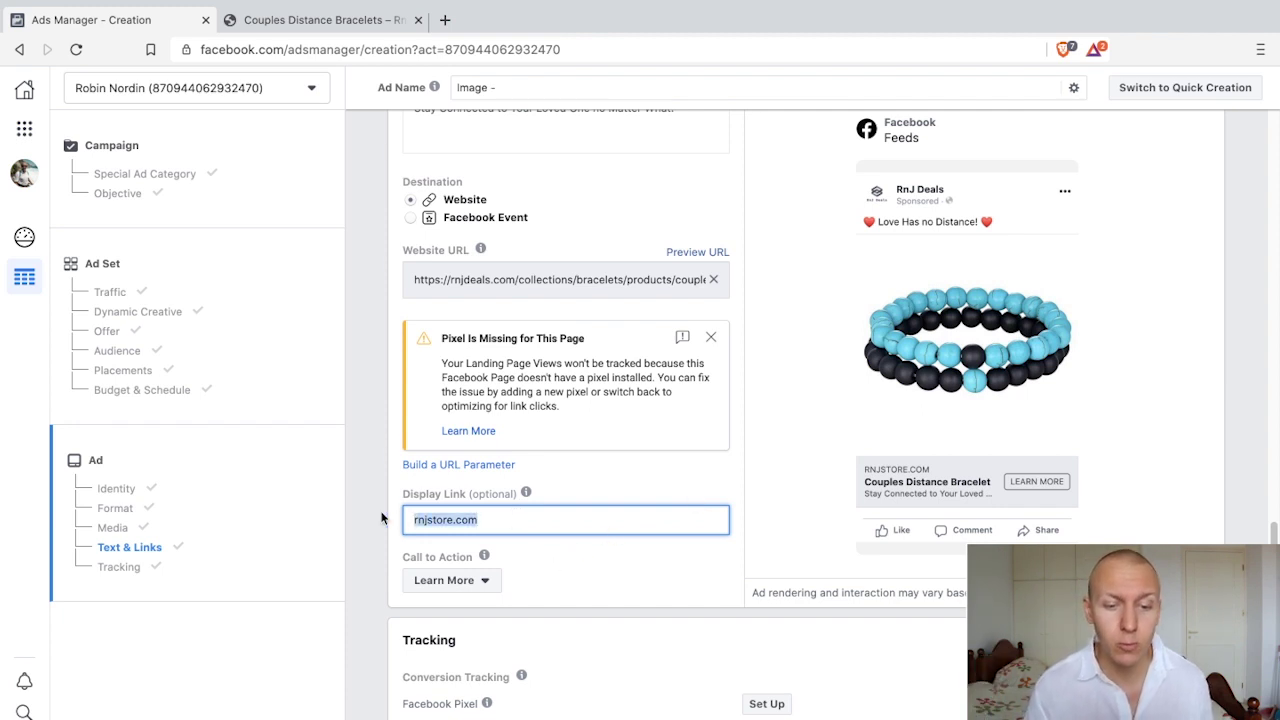
pyautogui.press('BackSpace')
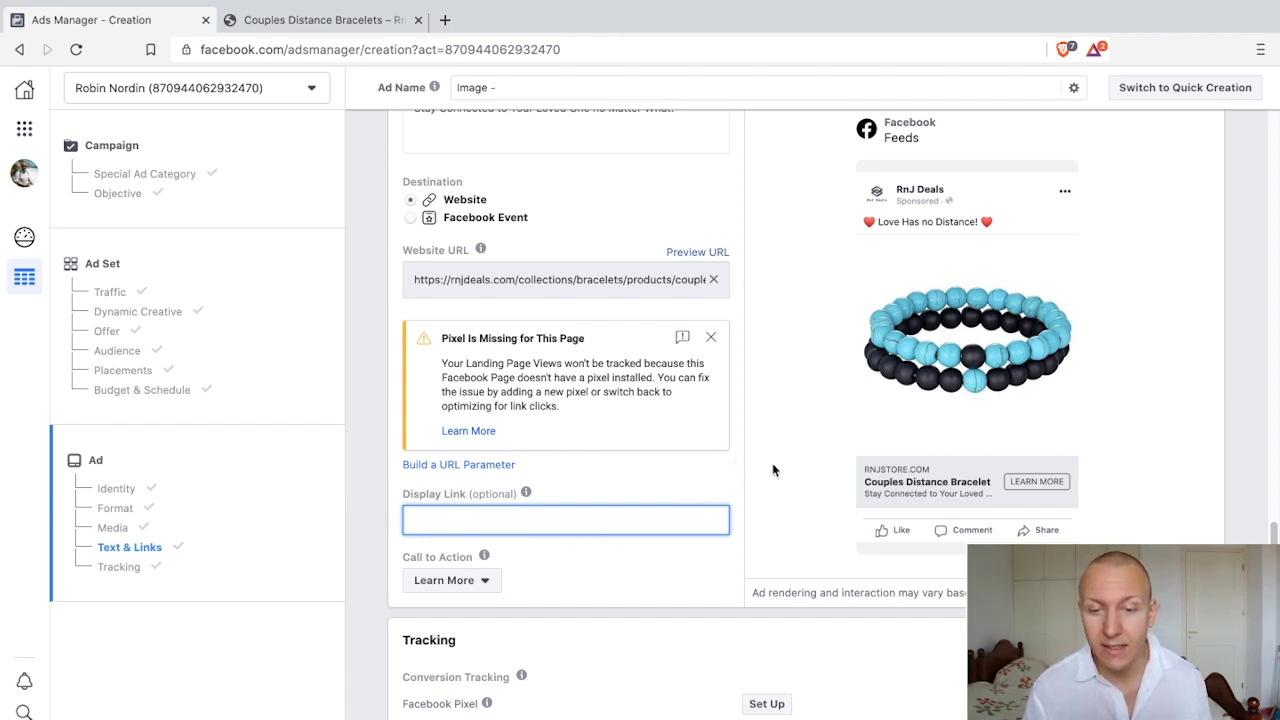
pyautogui.click(723, 500)
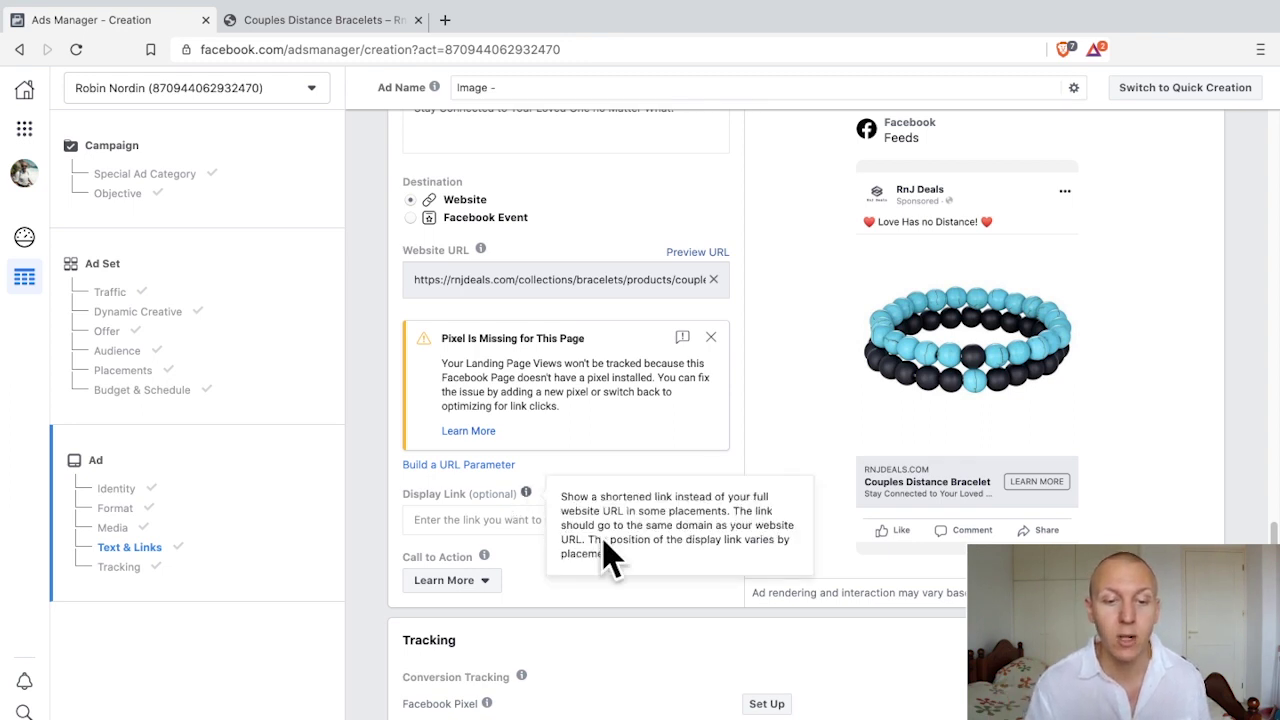
# Look through the available call-to-action options and set the ad's call to action to Shop Now.
pyautogui.scroll(-1, 570, 578)
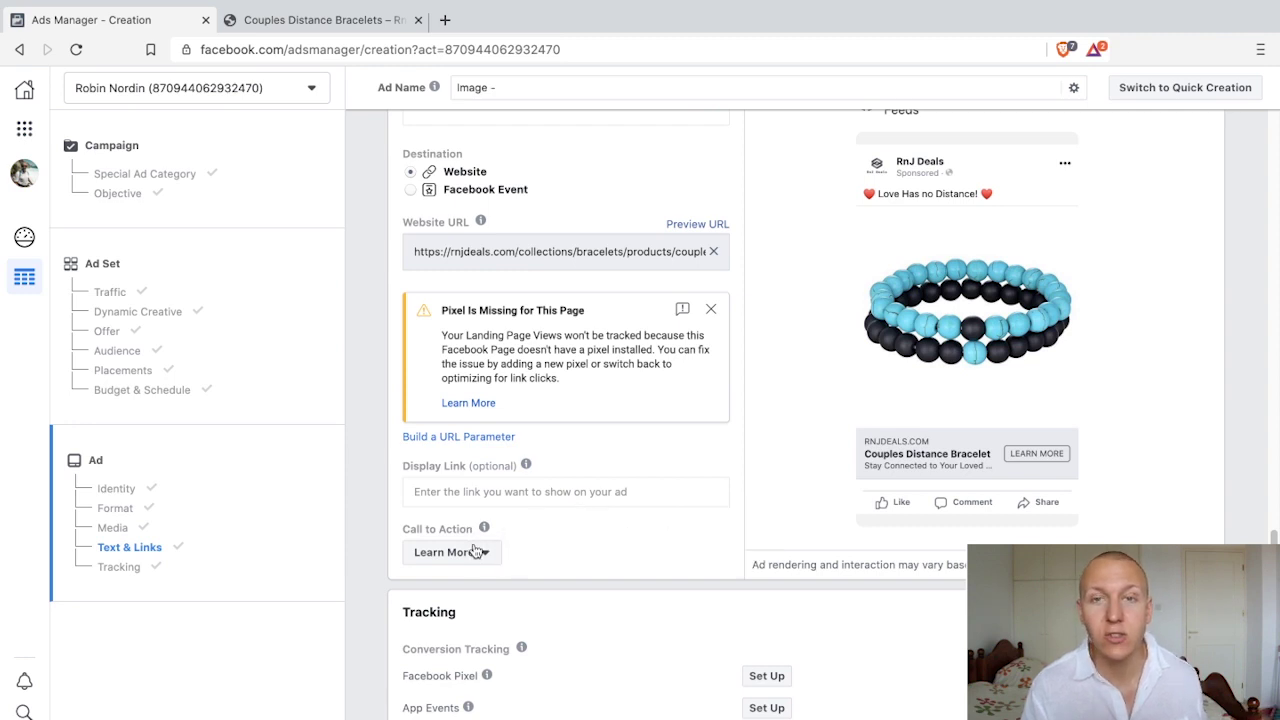
pyautogui.moveTo(476, 535)
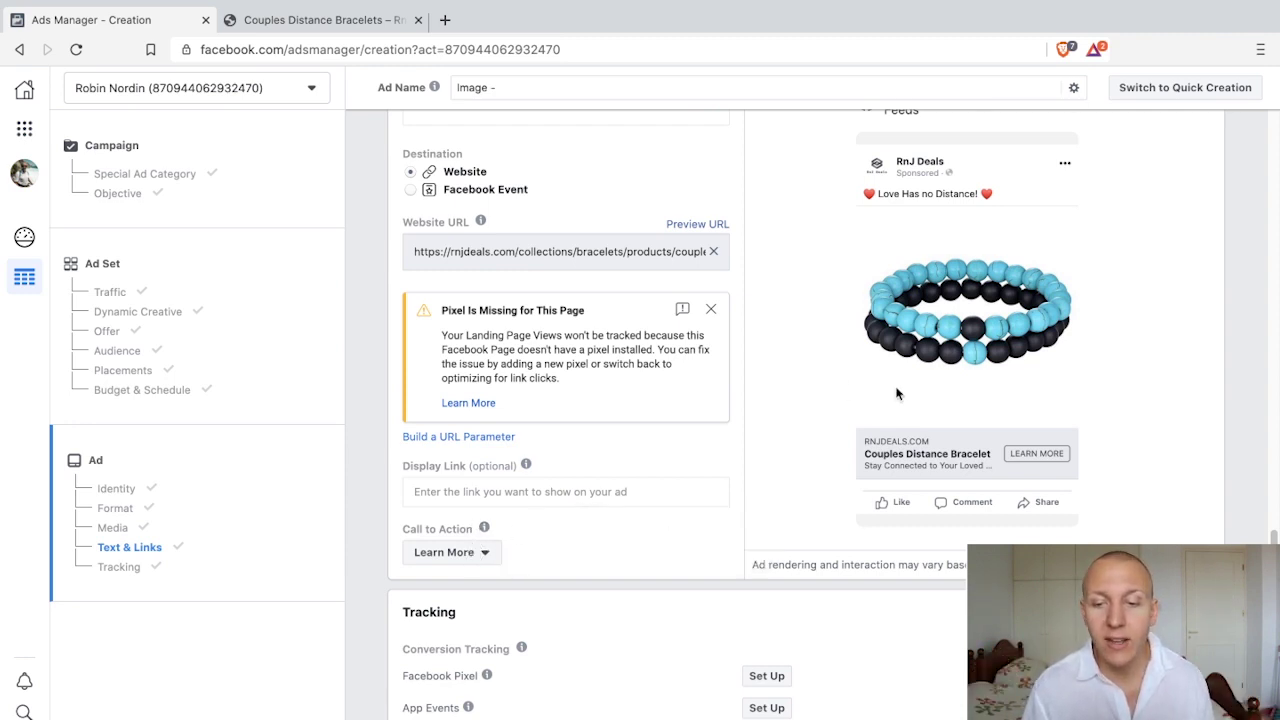
pyautogui.click(478, 552)
pyautogui.scroll(-1, 491, 626)
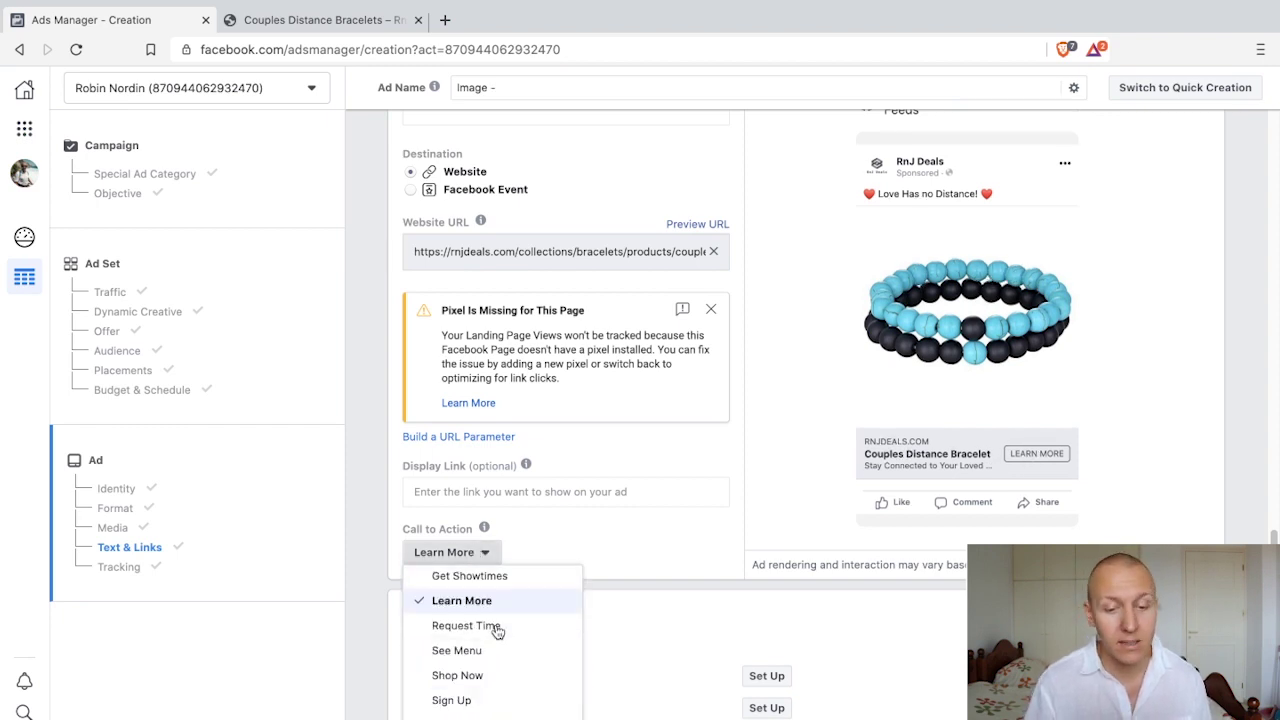
pyautogui.scroll(2, 523, 640)
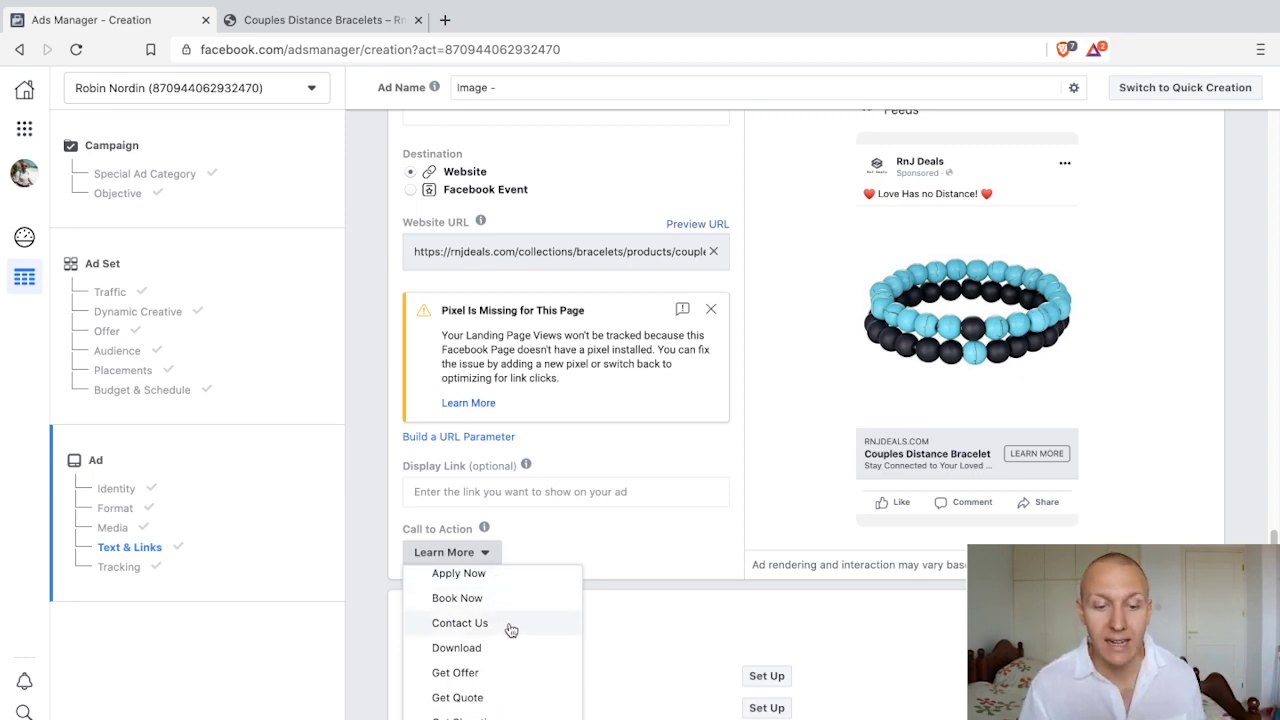
pyautogui.scroll(-1, 512, 640)
pyautogui.scroll(-5, 524, 633)
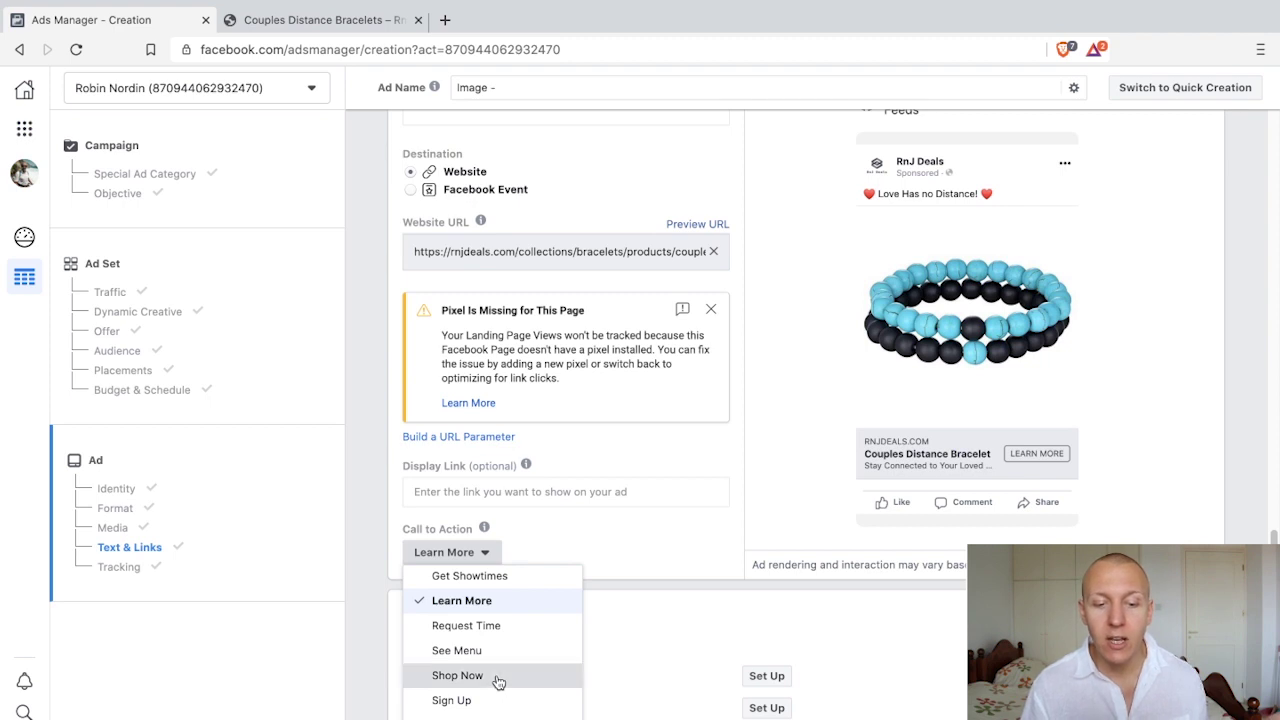
pyautogui.press('Return')
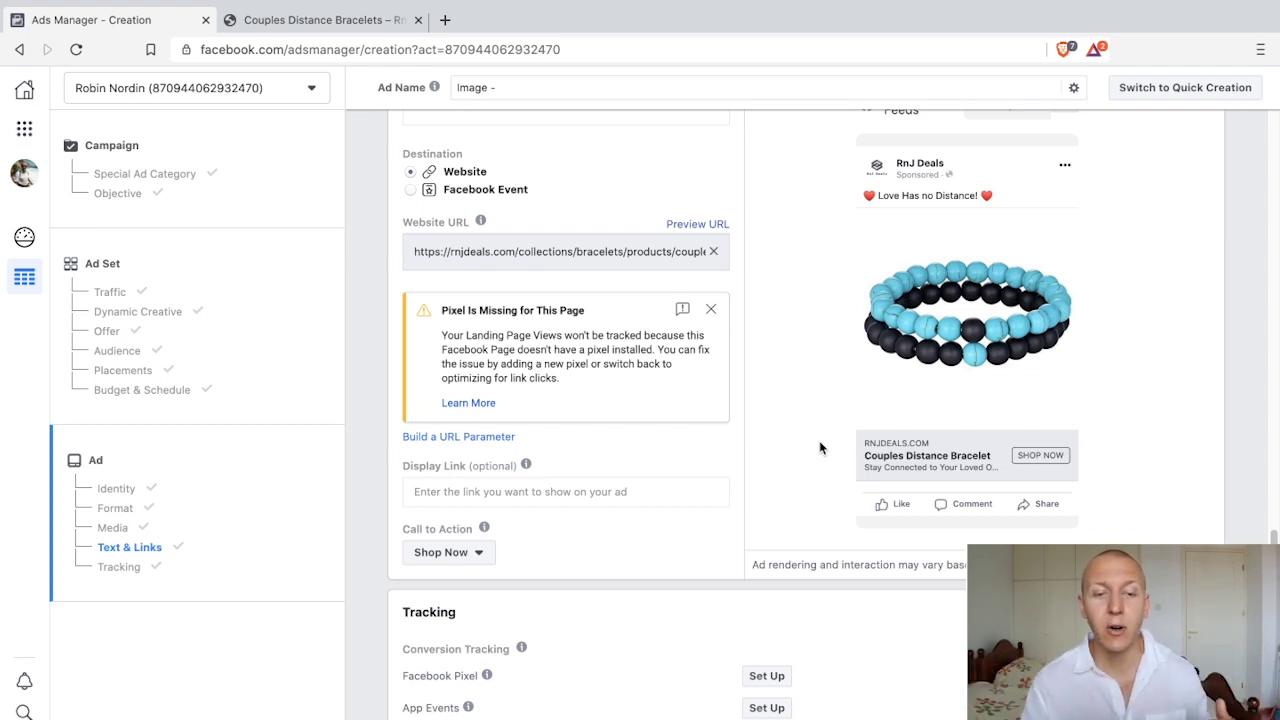
# Recheck the call-to-action options and review the ad preview alongside the description, website URL and display link settings.
pyautogui.click(455, 551)
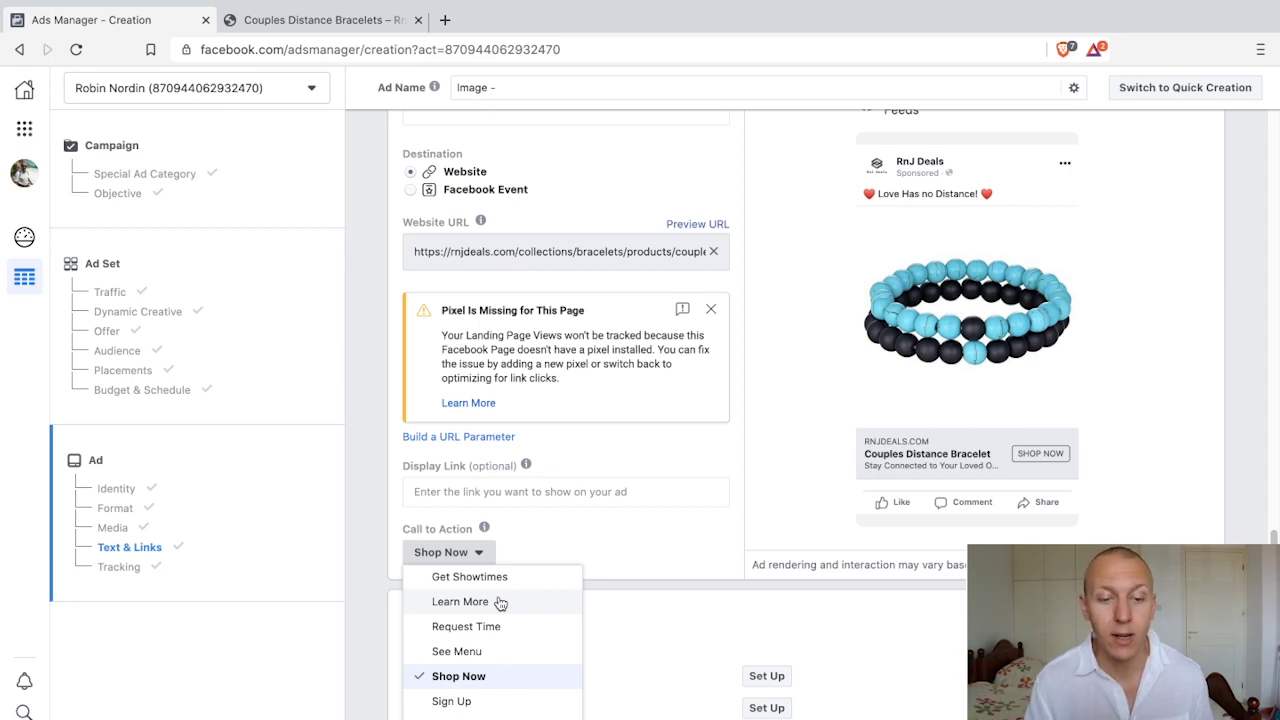
pyautogui.click(660, 550)
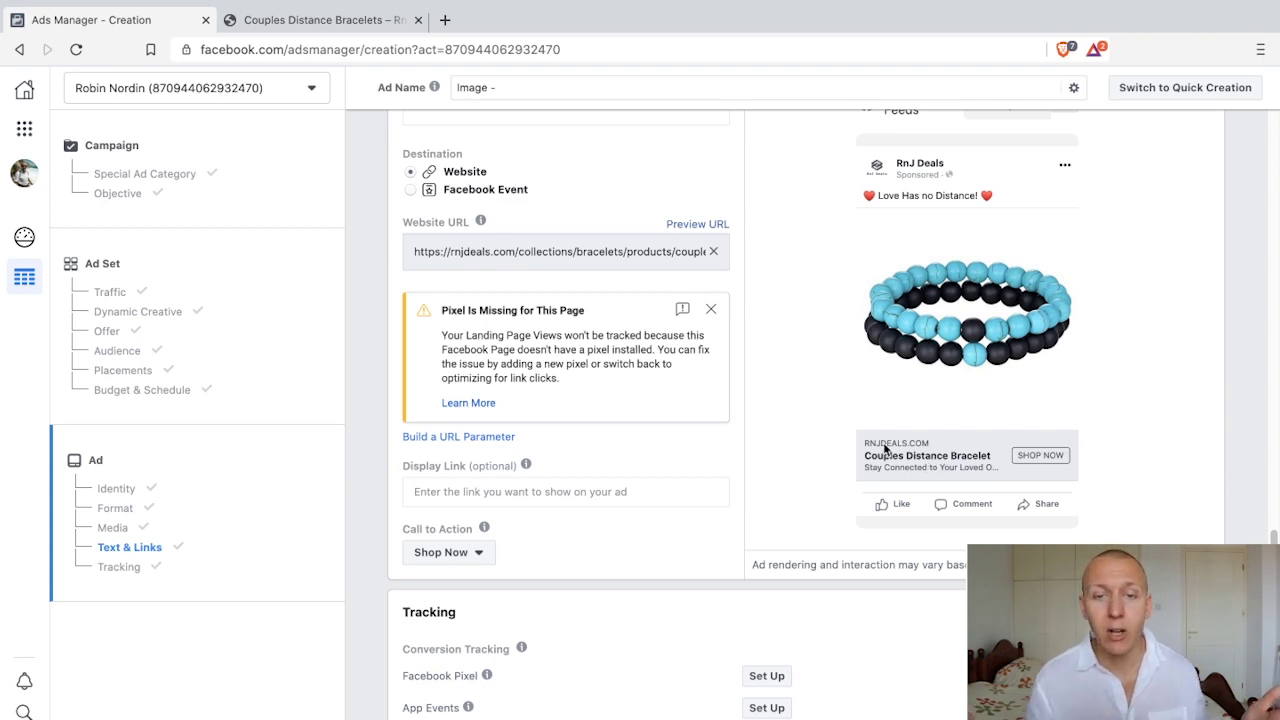
pyautogui.scroll(2, 720, 460)
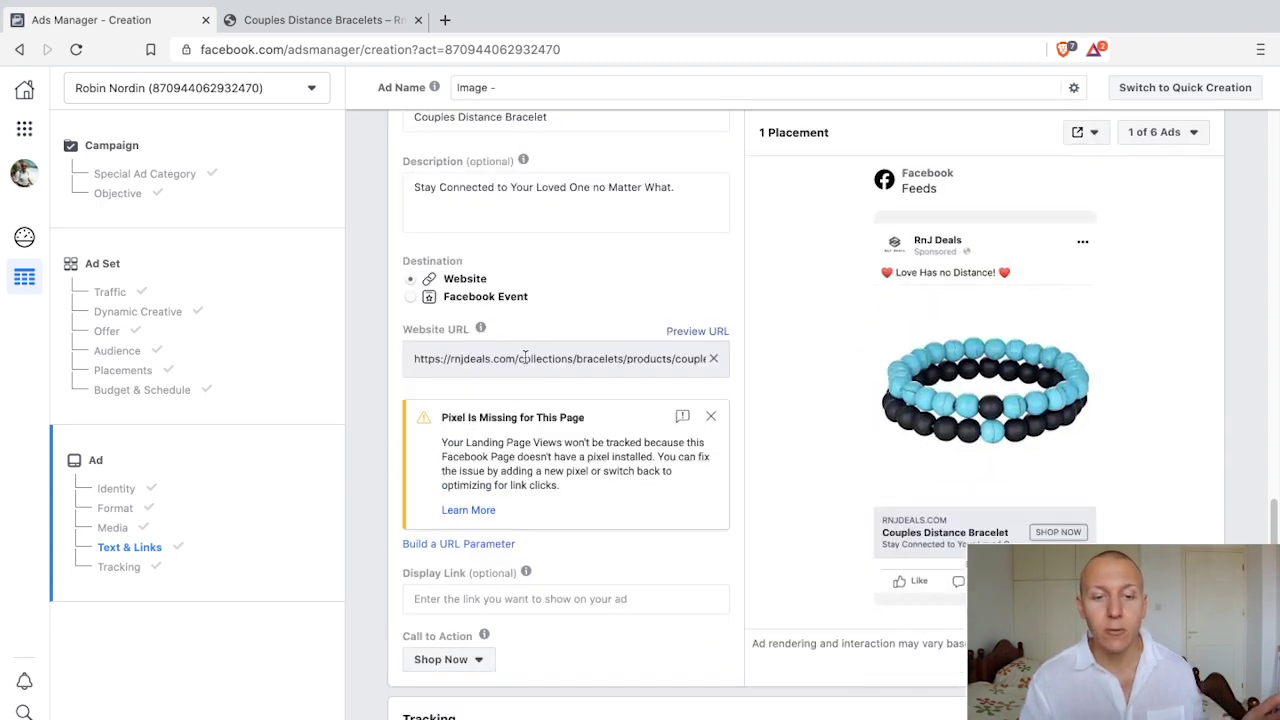
pyautogui.scroll(-1, 570, 350)
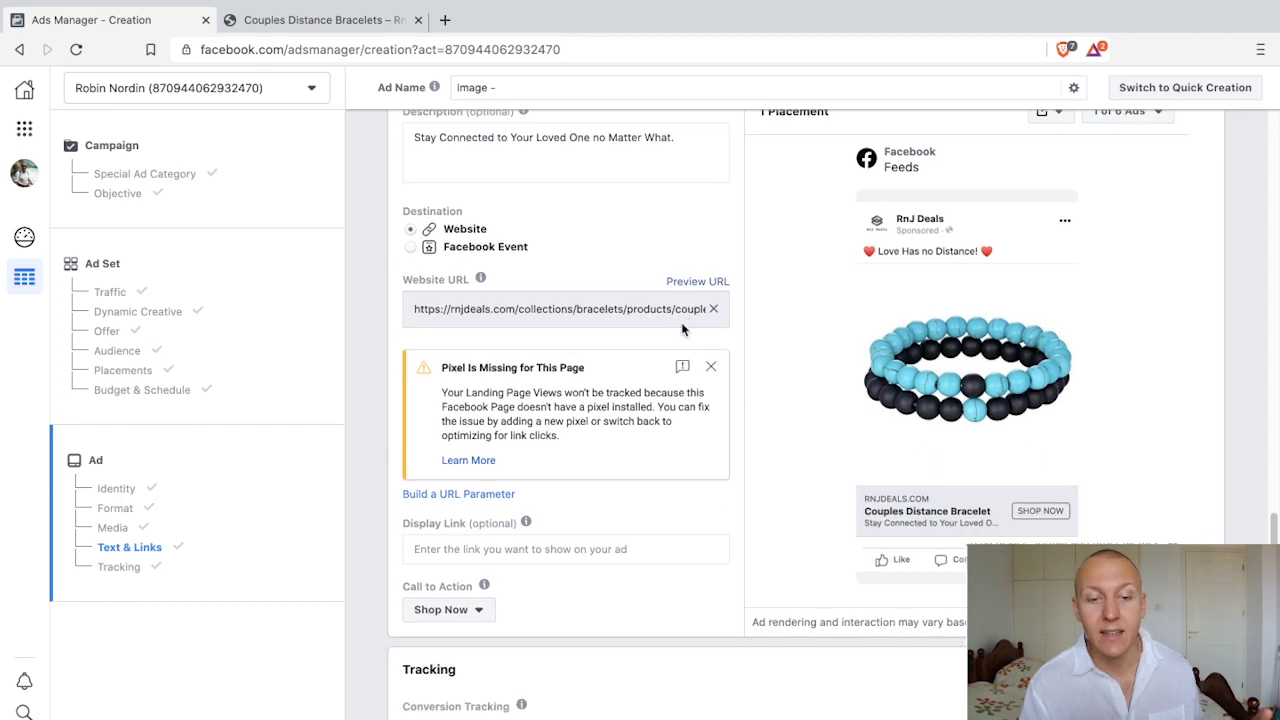